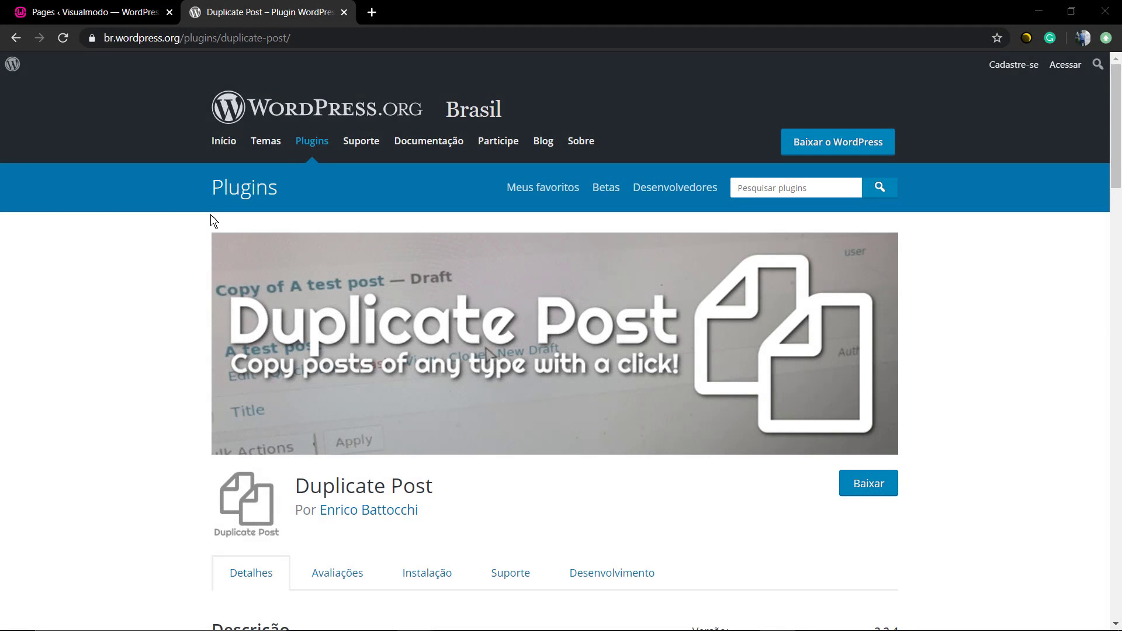
Remove 'br.' from the address to load the English Duplicate Post plugin page.
click(101, 37)
double_click(109, 38)
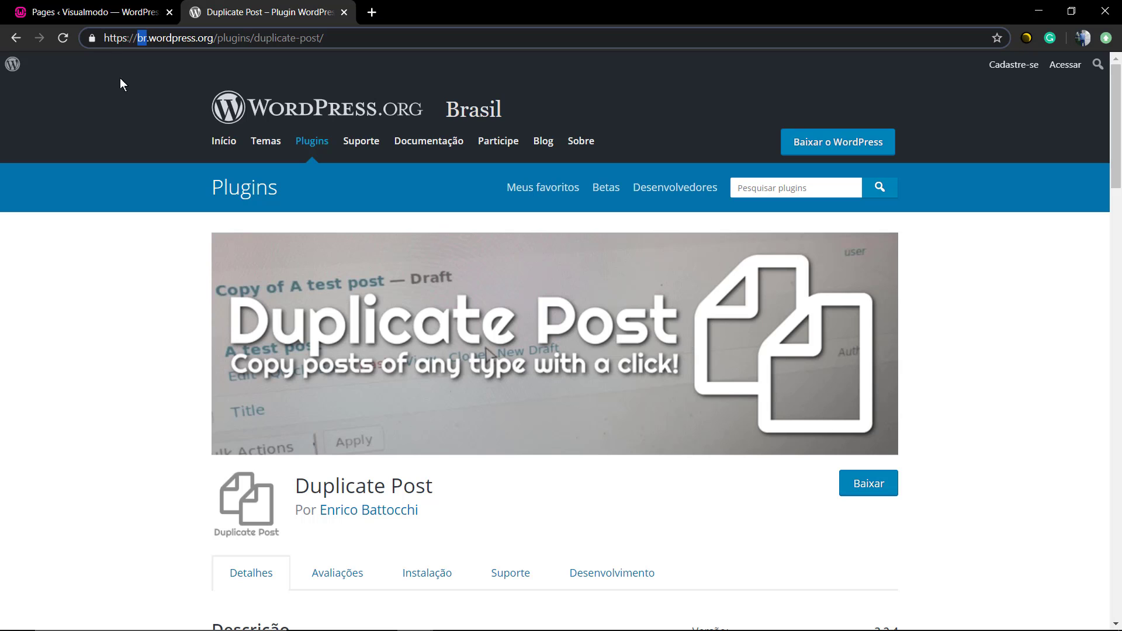
key(Delete)
key(Delete)
key(Return)
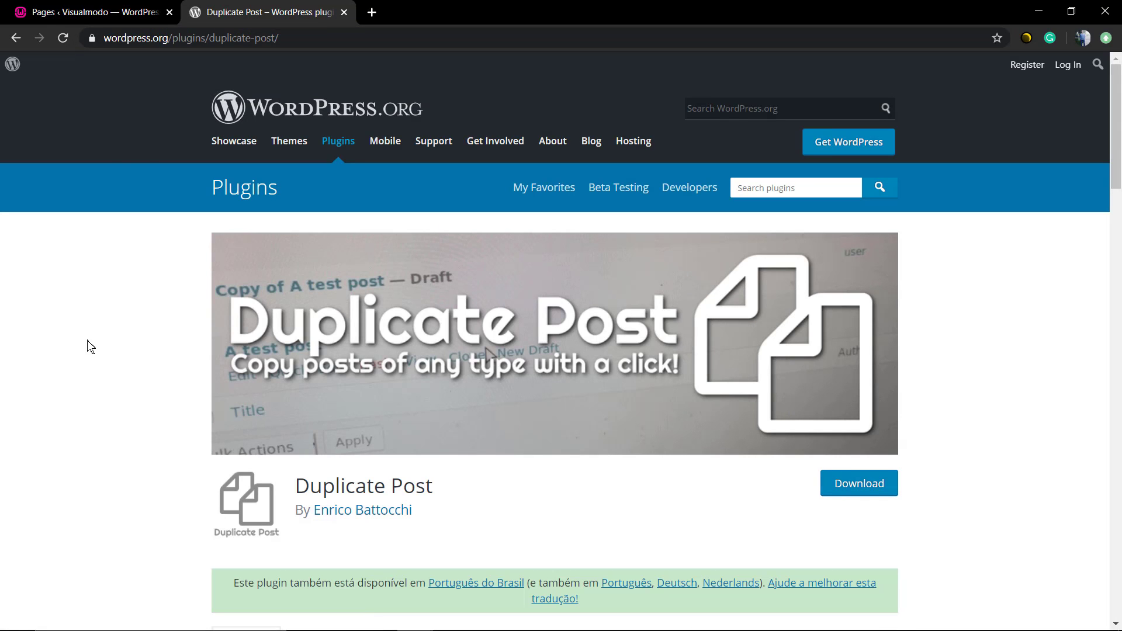
Scroll through the English plugin page and back up, then return to the admin Pages list.
scroll(91, 347, down, 8)
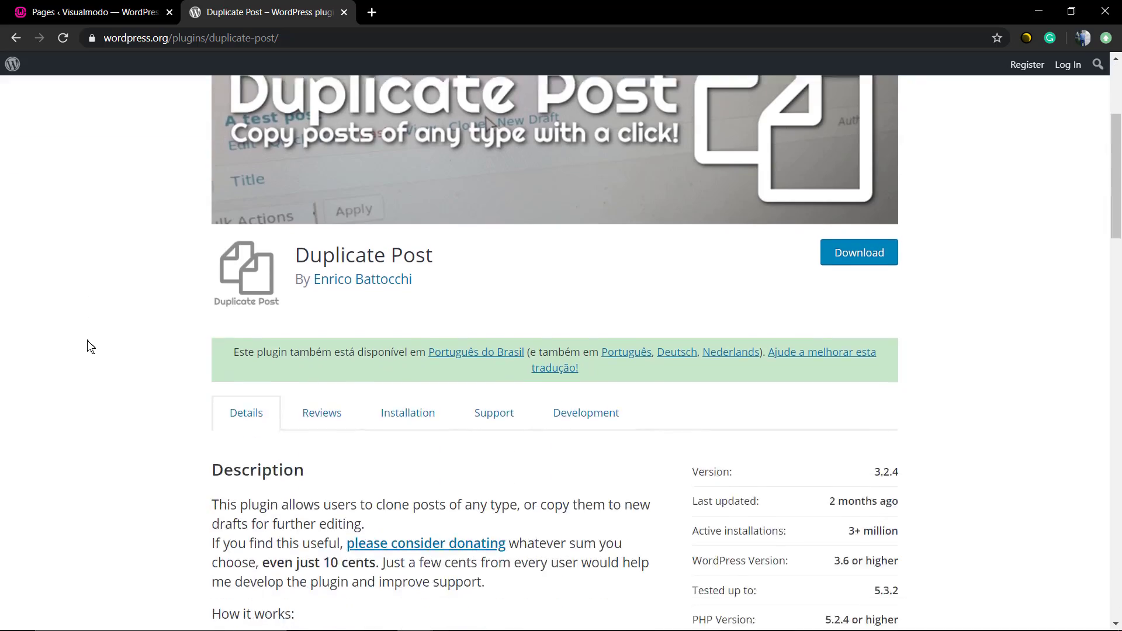
scroll(90, 347, down, 12)
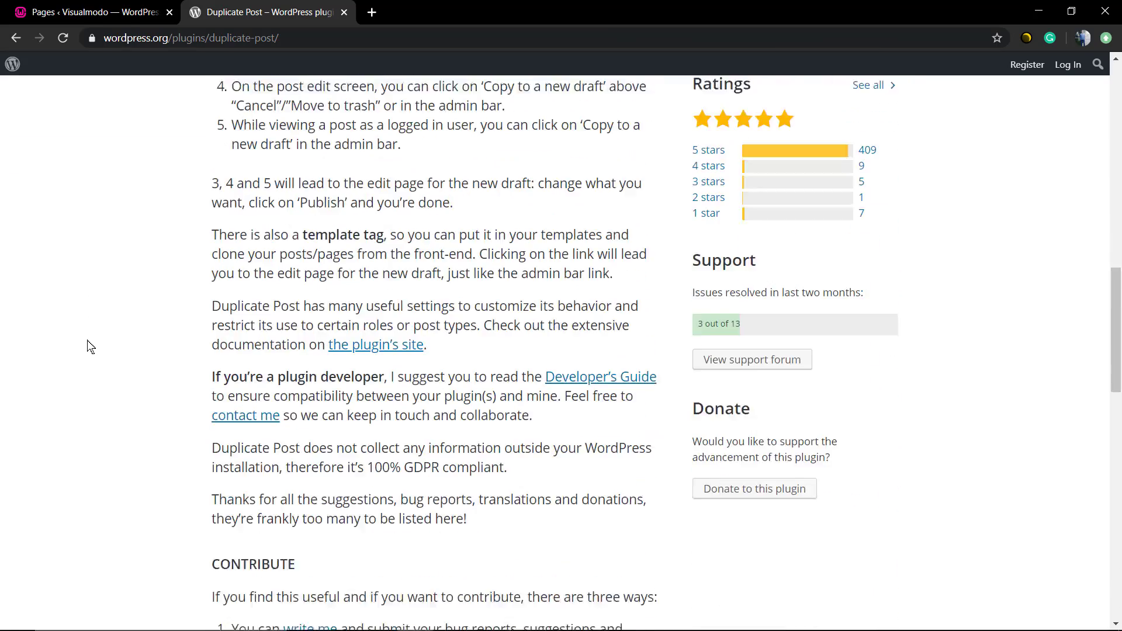
scroll(90, 347, down, 8)
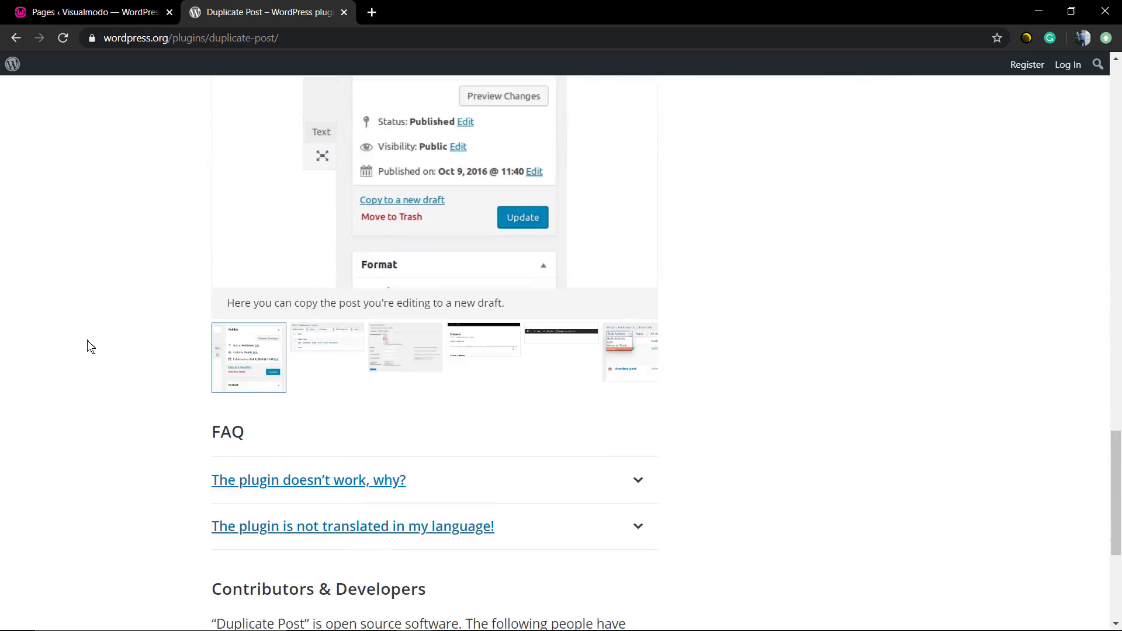
scroll(366, 356, down, 5)
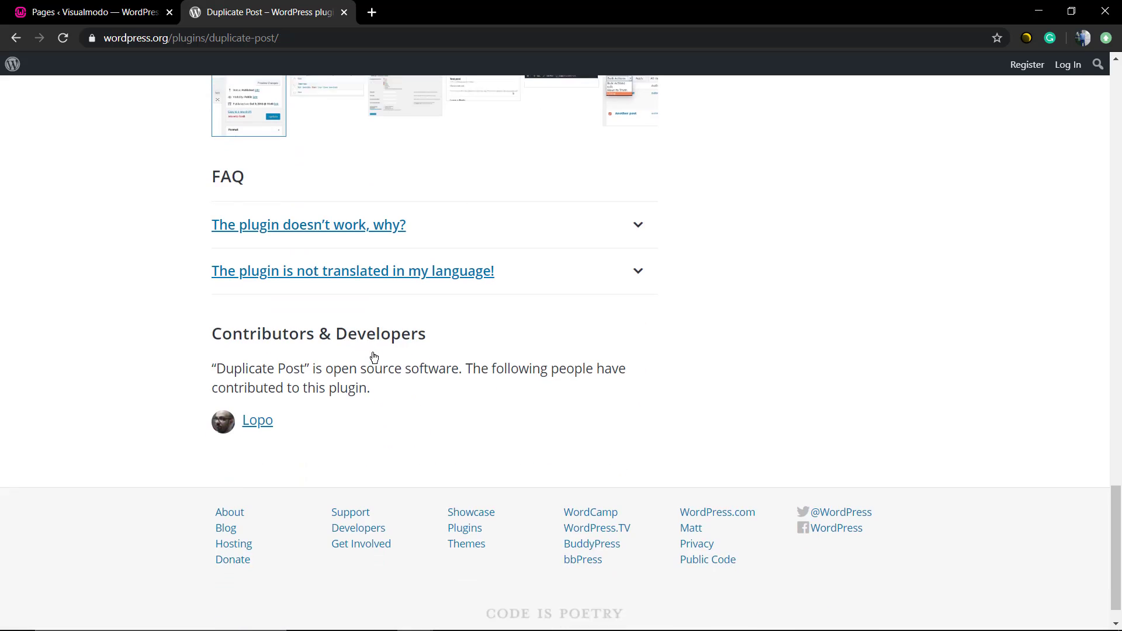
scroll(442, 365, up, 20)
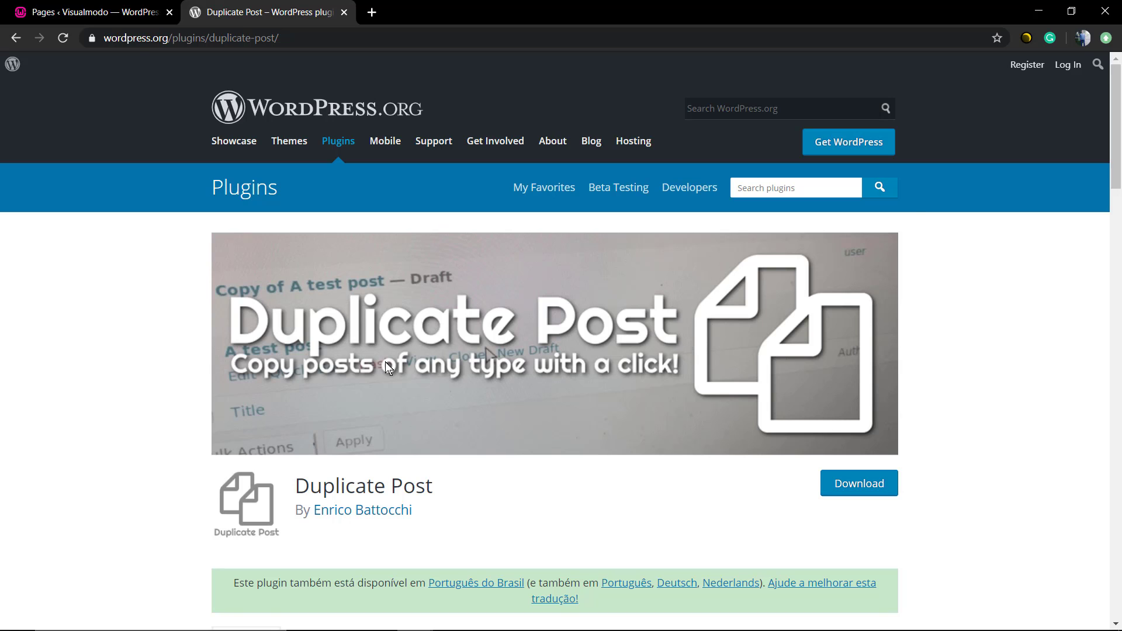
click(141, 11)
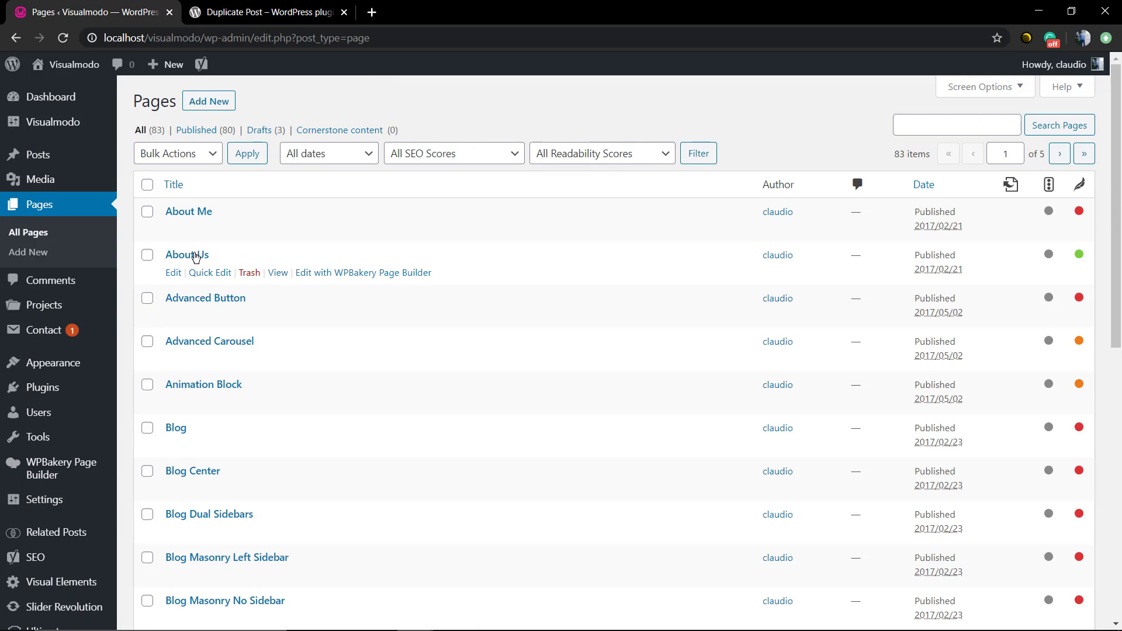
Search Add New Plugins for 'duplicate post', then install and activate Duplicate Post.
mouse_move(38, 367)
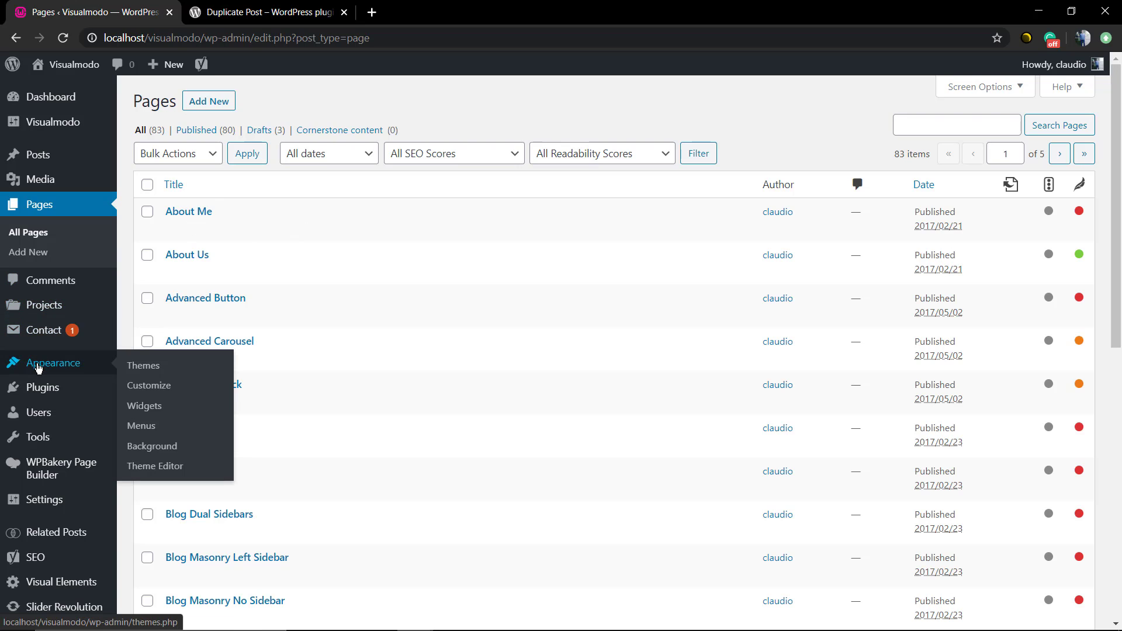
mouse_move(42, 388)
click(146, 410)
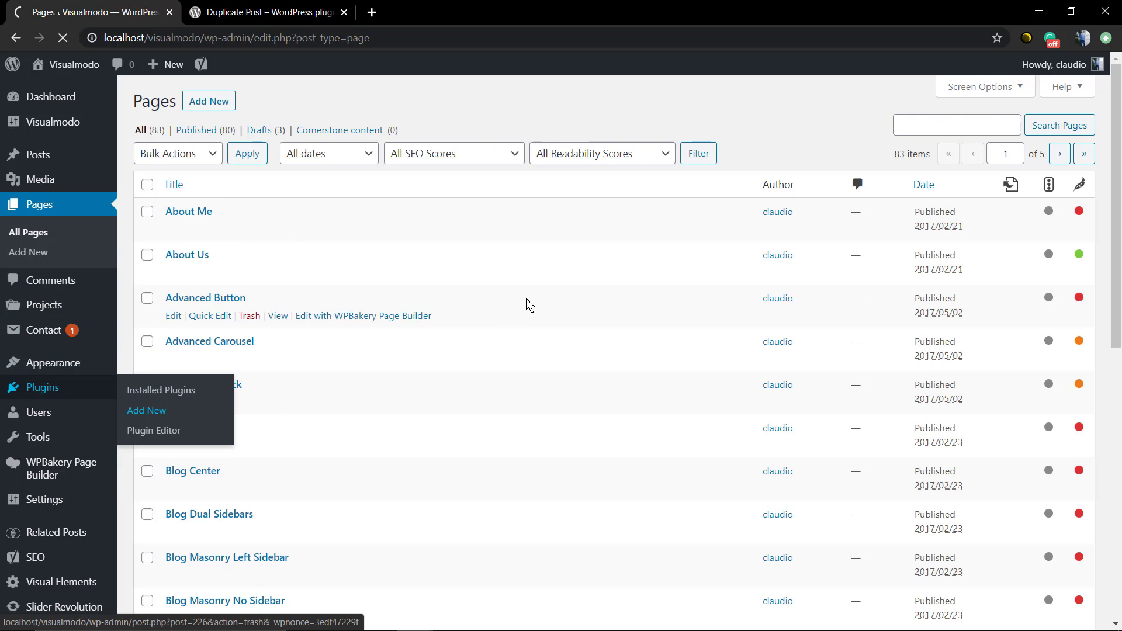
click(950, 143)
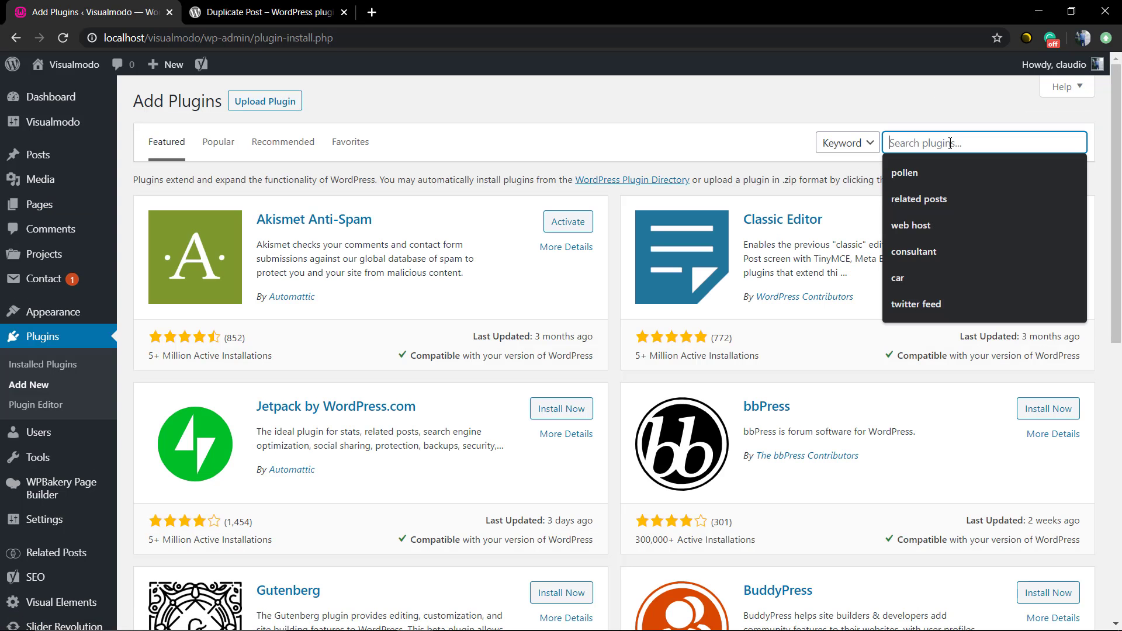
text(du)
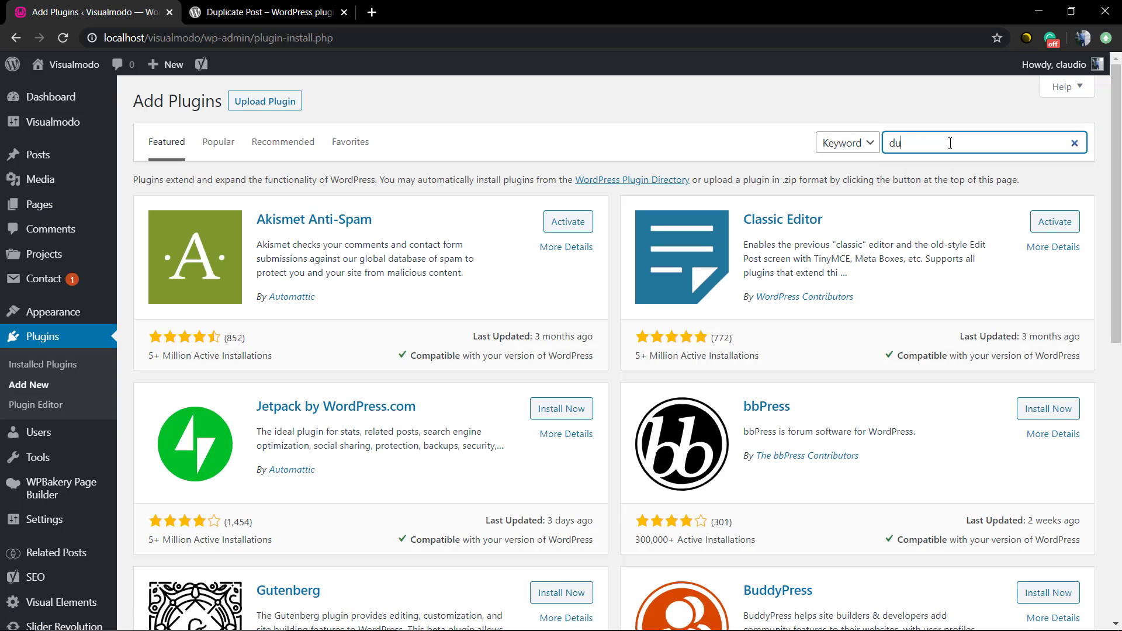
text(plicate post)
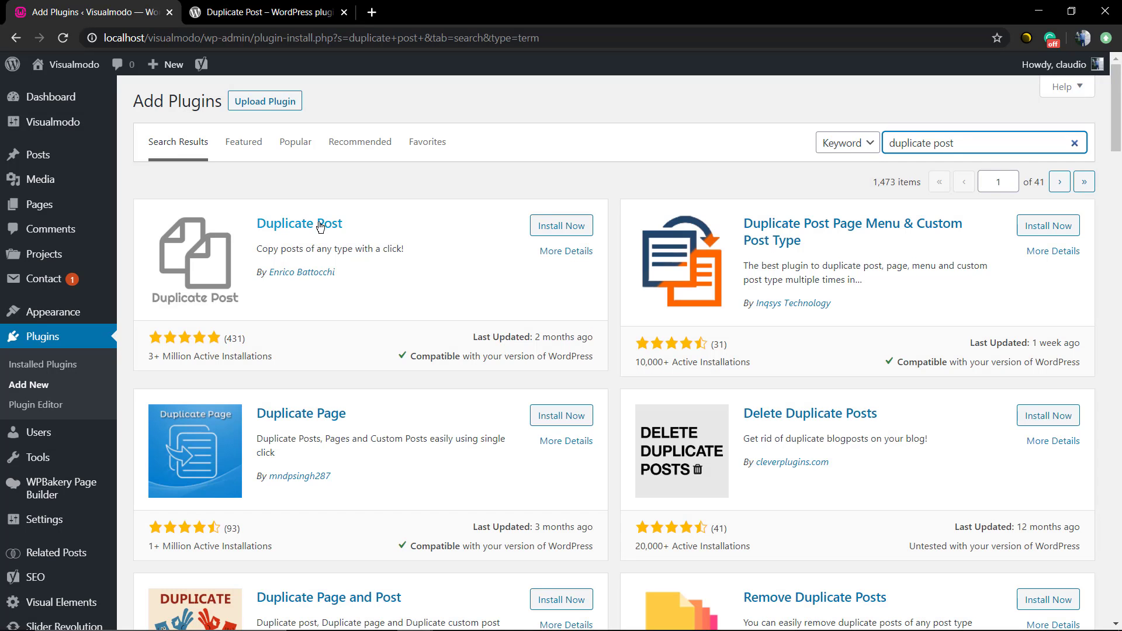
click(567, 226)
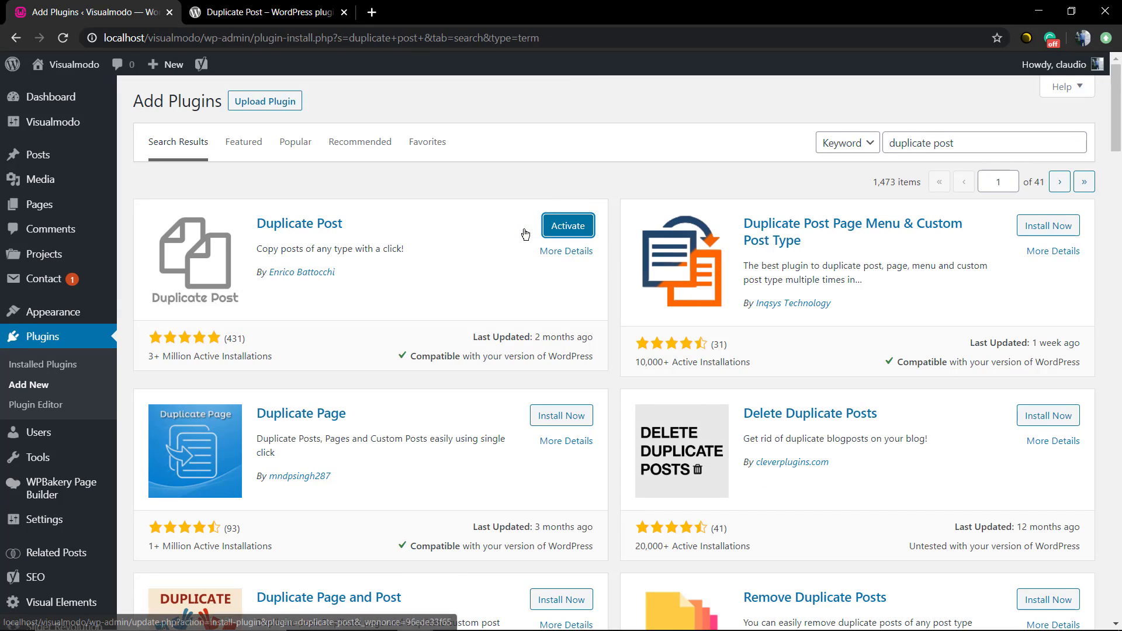
click(556, 232)
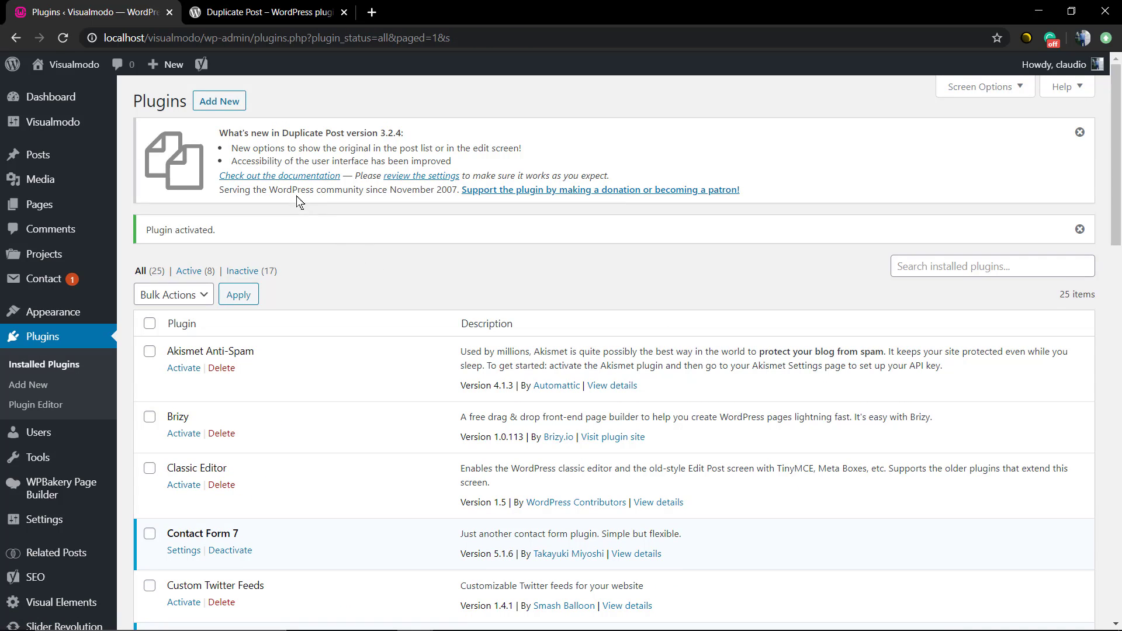
Close the Duplicate Post what's-new notice and scroll through the installed plugins list.
drag(241, 146, 525, 168)
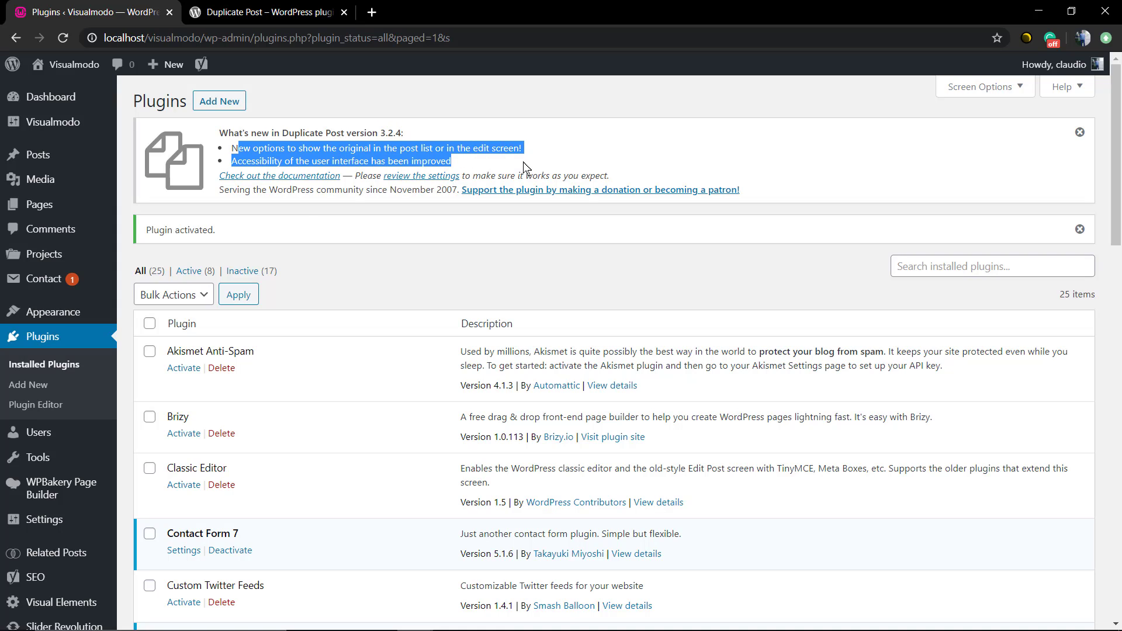
click(523, 163)
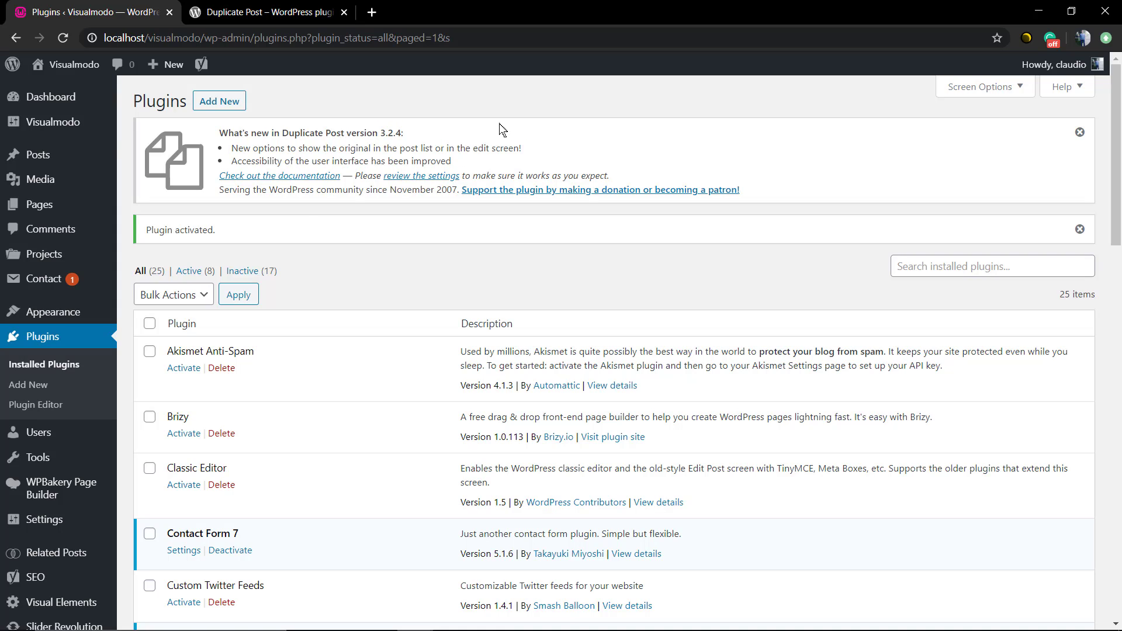
click(1079, 135)
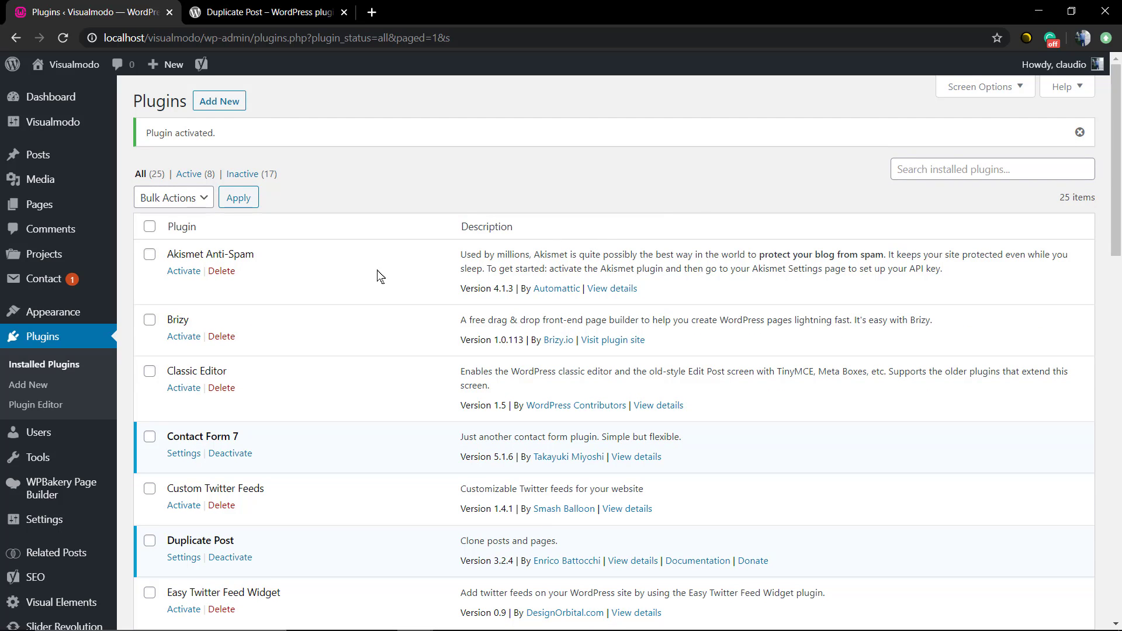
scroll(380, 277, down, 7)
scroll(369, 284, up, 3)
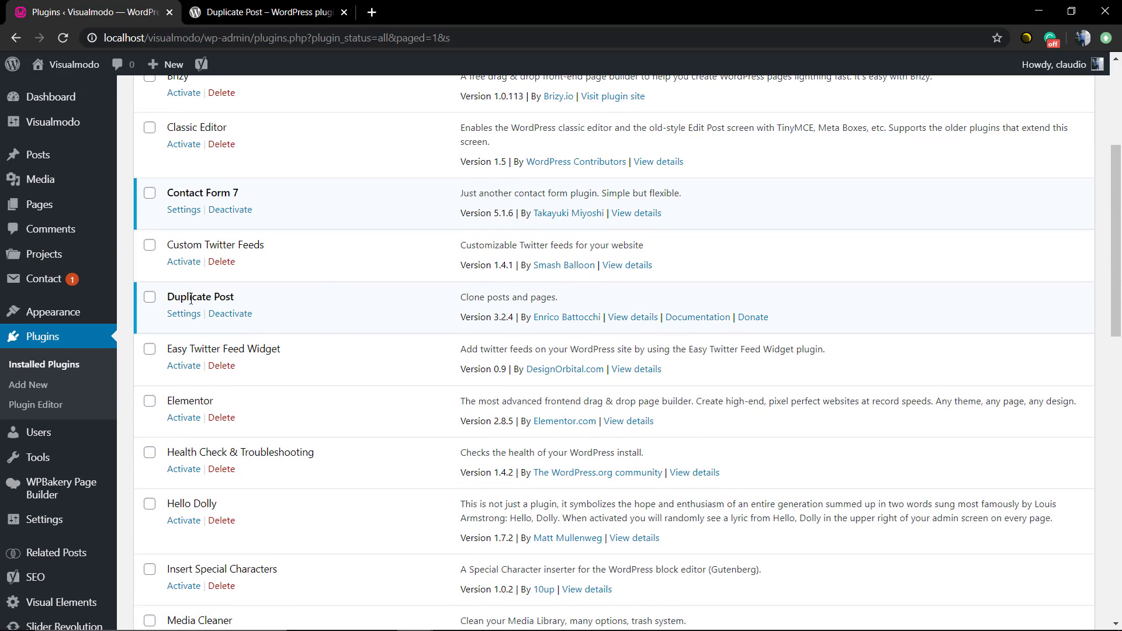
scroll(204, 339, down, 2)
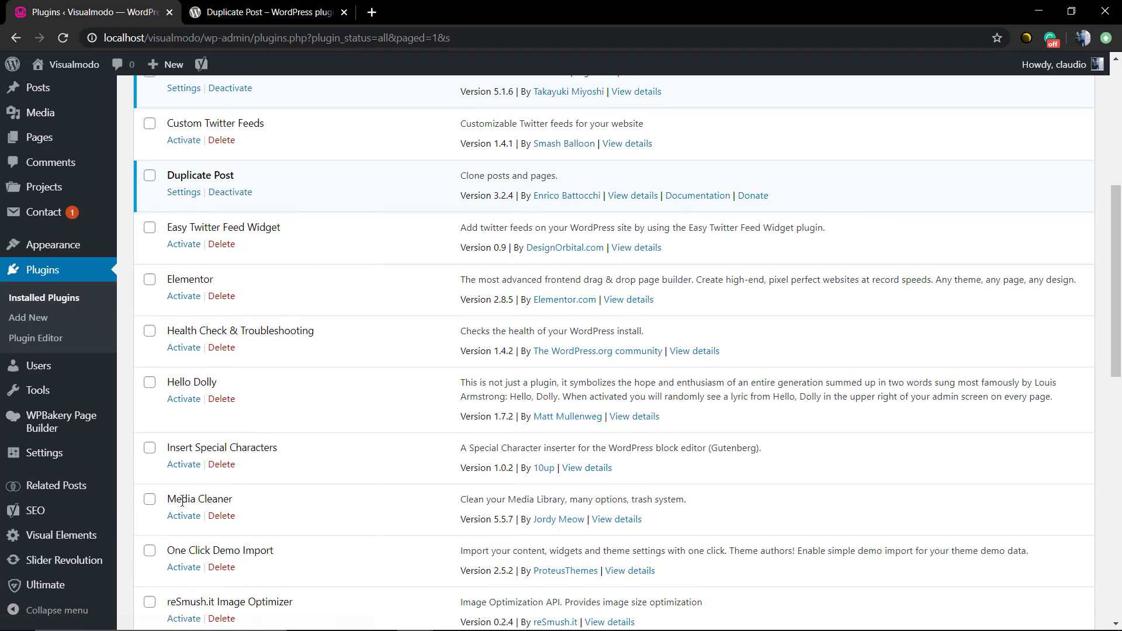
mouse_move(41, 456)
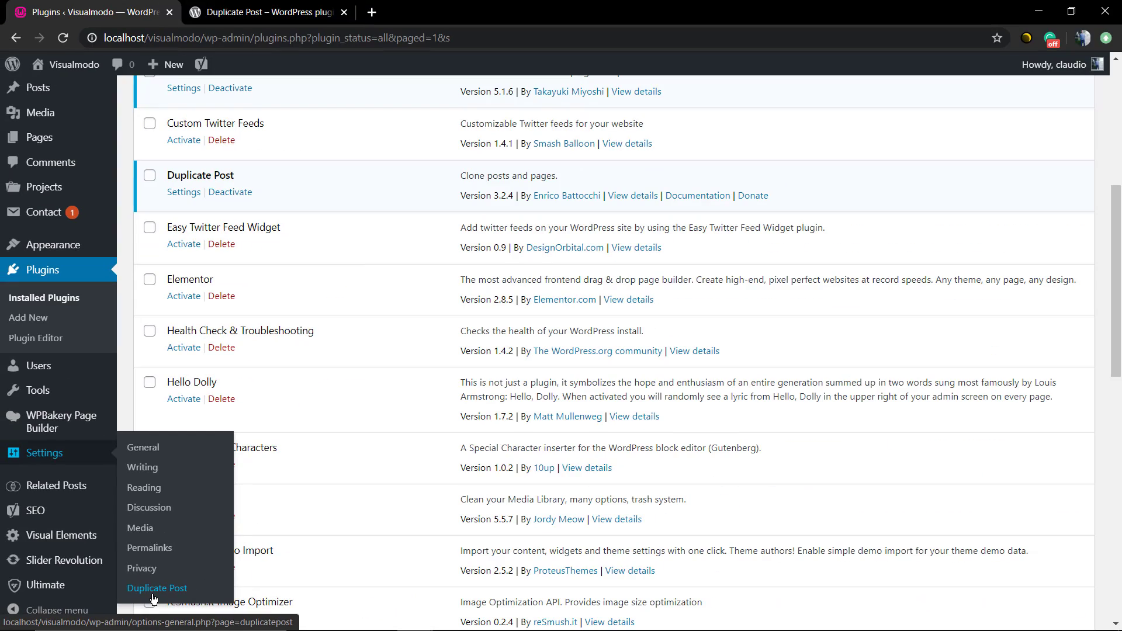
Review the What to copy options in Settings > Duplicate Post, then view the Permissions tab.
click(153, 595)
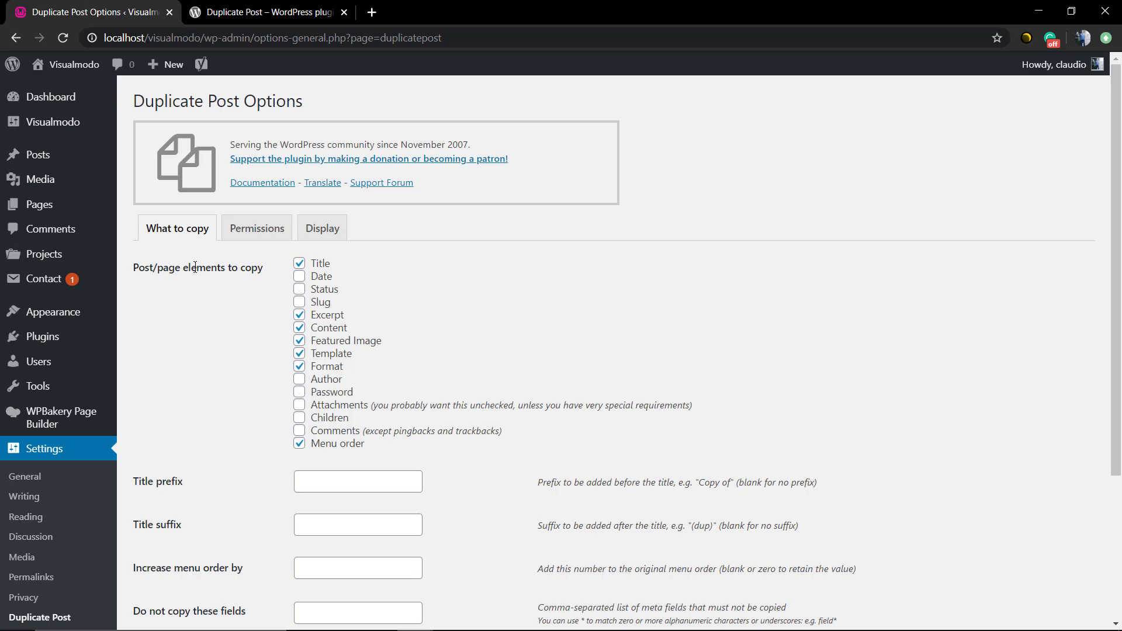
triple_click(195, 266)
click(199, 267)
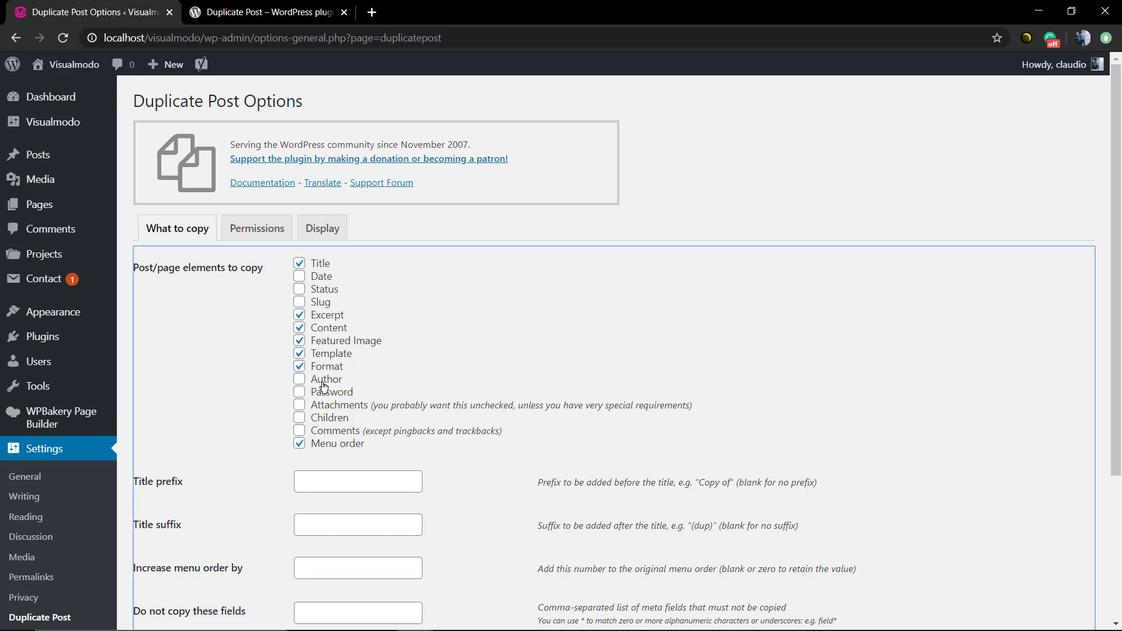
scroll(350, 421, down, 2)
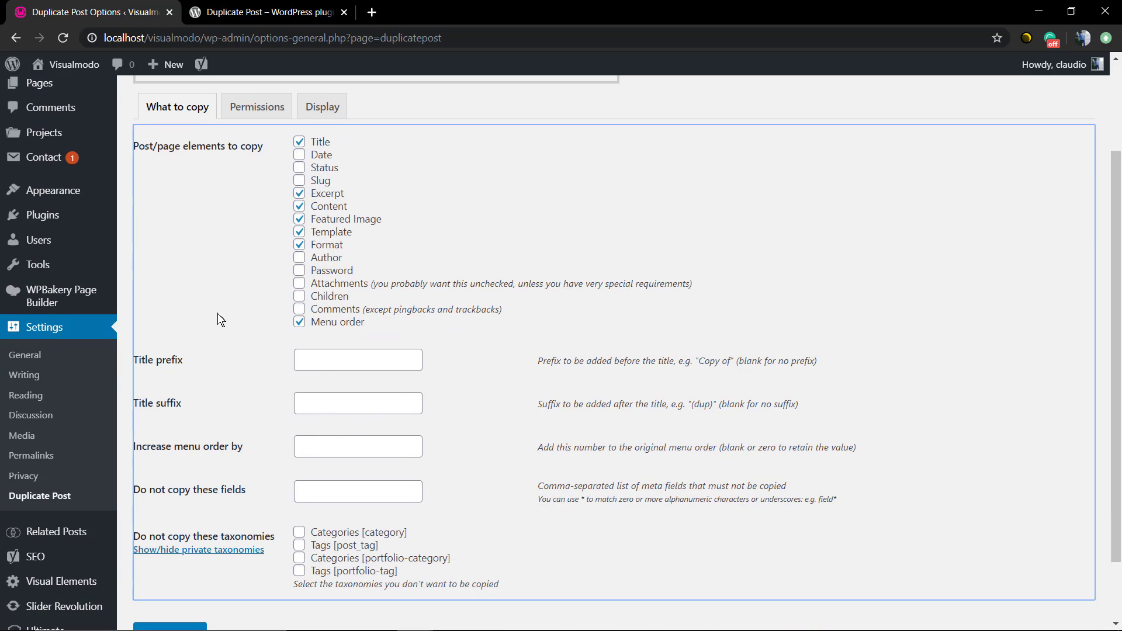
scroll(436, 276, down, 1)
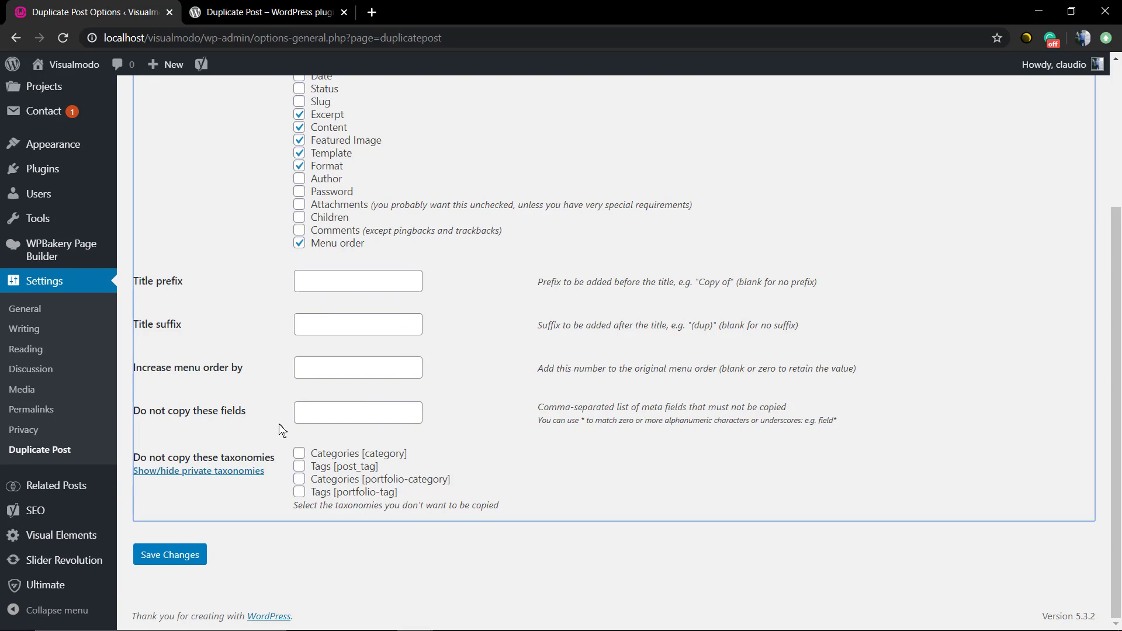
drag(147, 458, 263, 457)
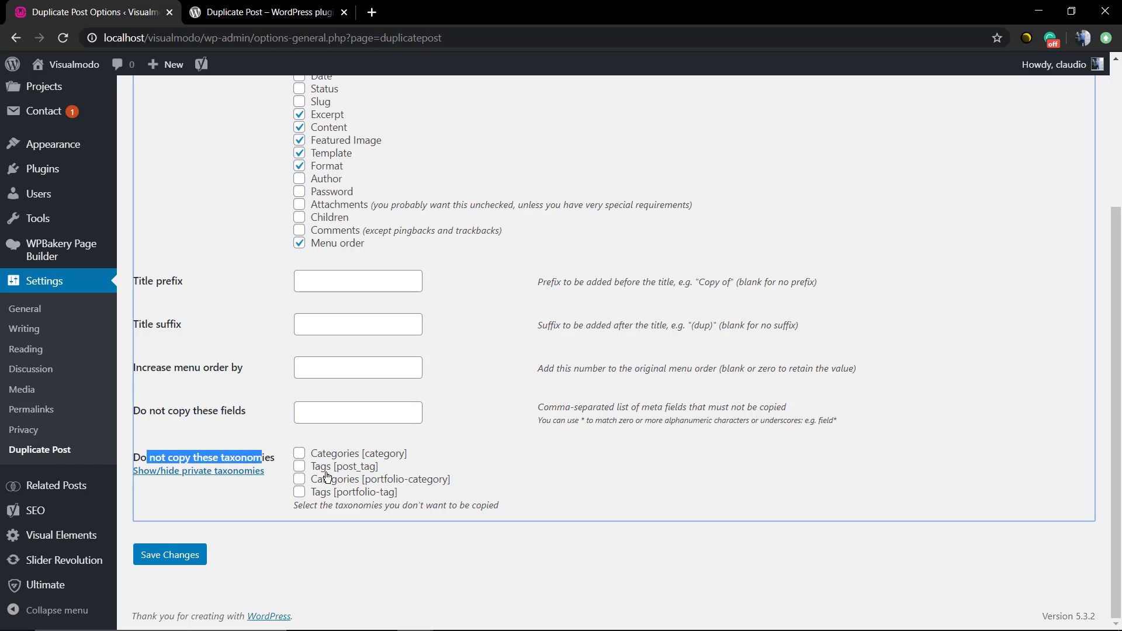
scroll(530, 463, up, 4)
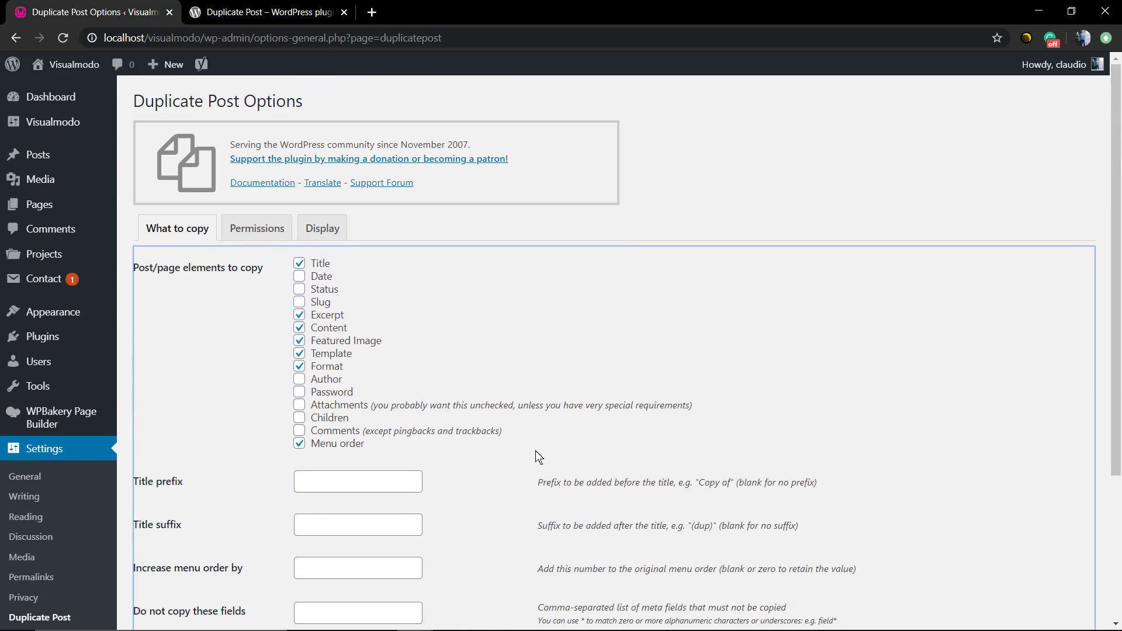
click(231, 230)
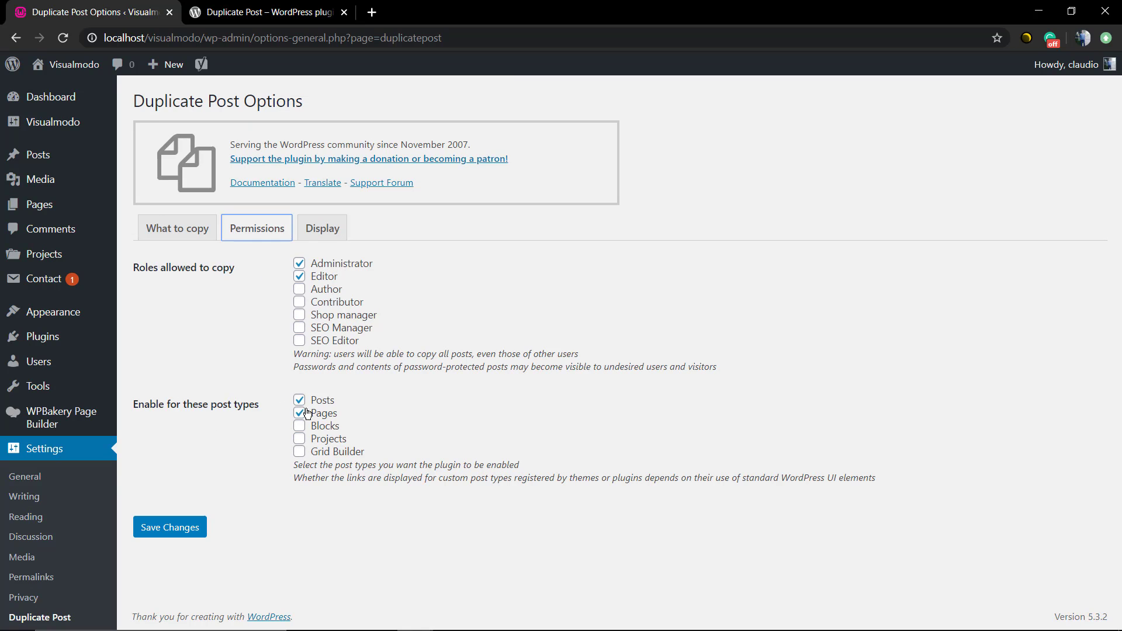
Allow Projects to be duplicated as well and save the Duplicate Post settings.
click(315, 444)
click(314, 445)
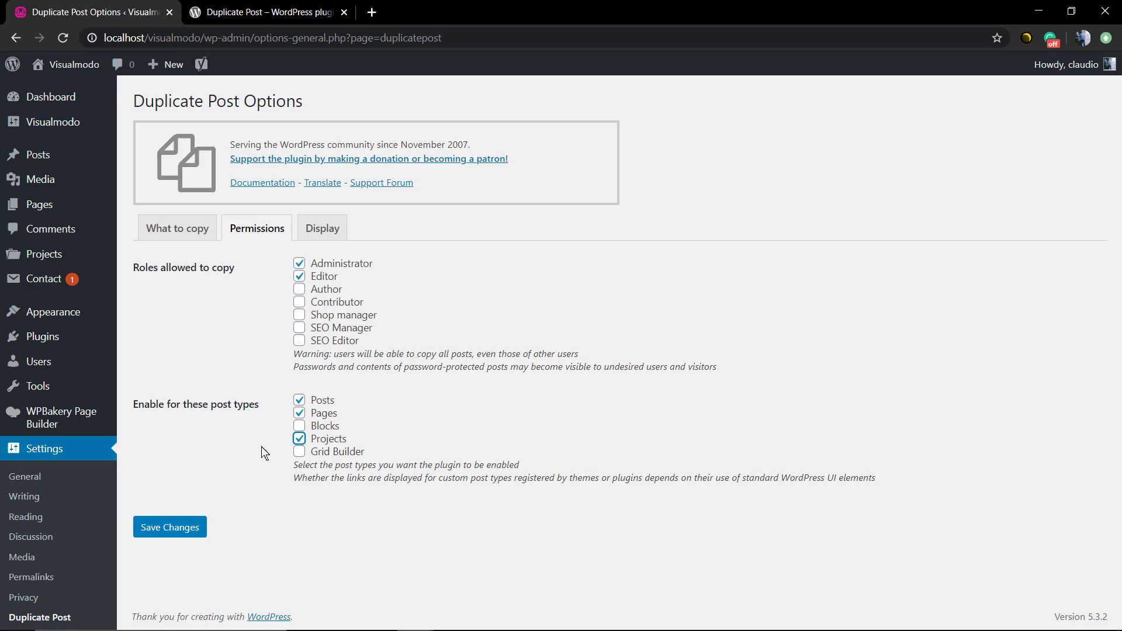
click(180, 519)
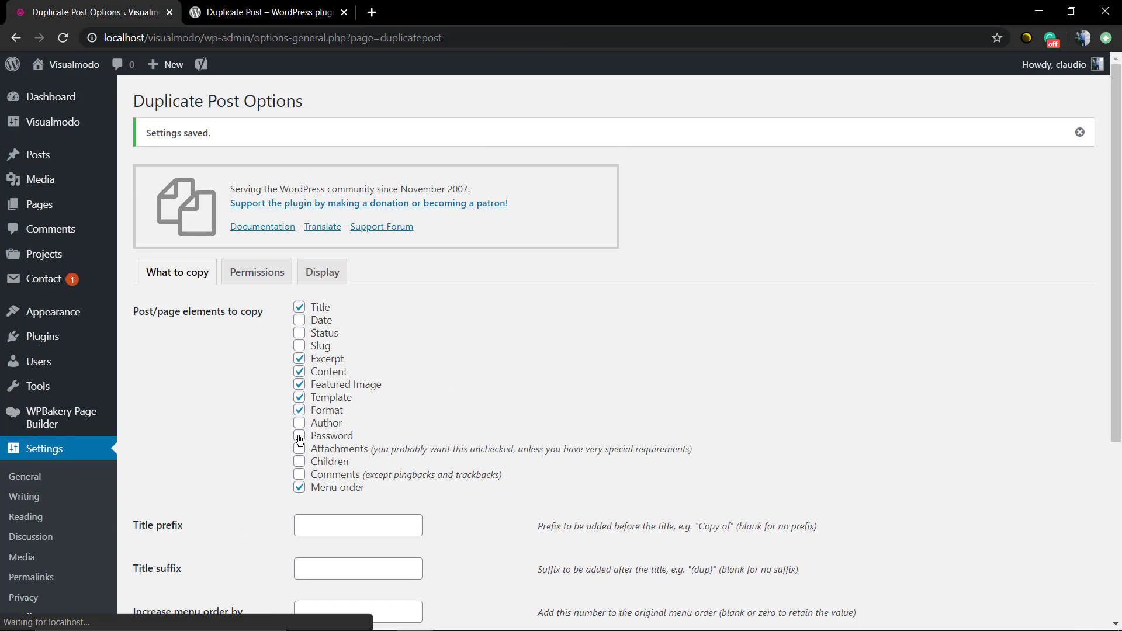
Review the Display settings and open the plugin Documentation link in a new tab.
click(324, 275)
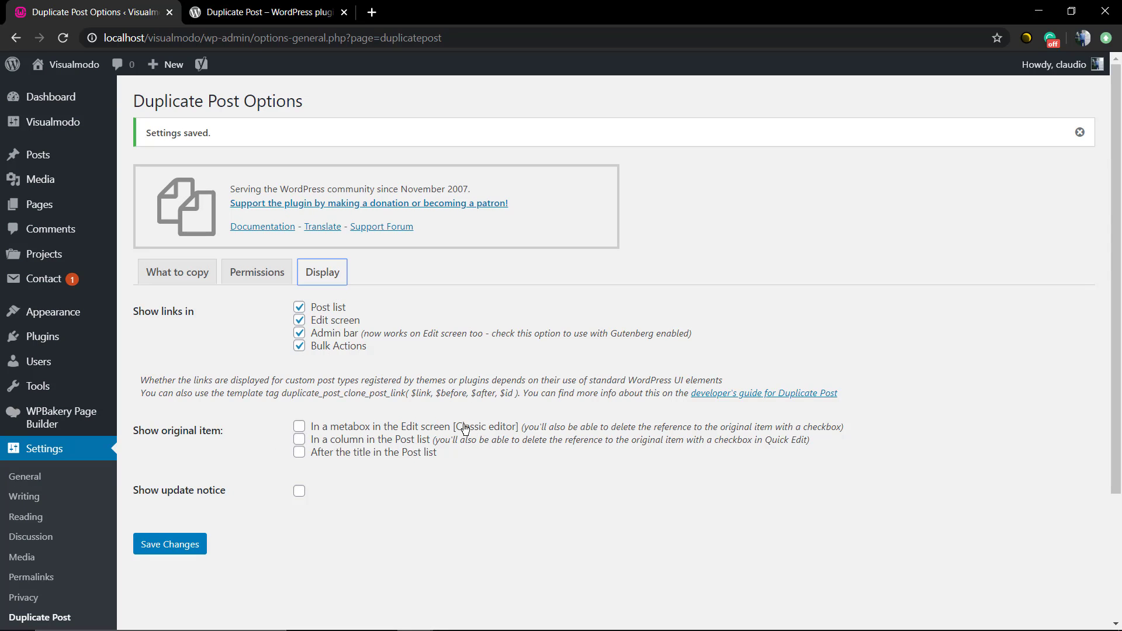
scroll(376, 411, down, 1)
scroll(376, 414, down, 2)
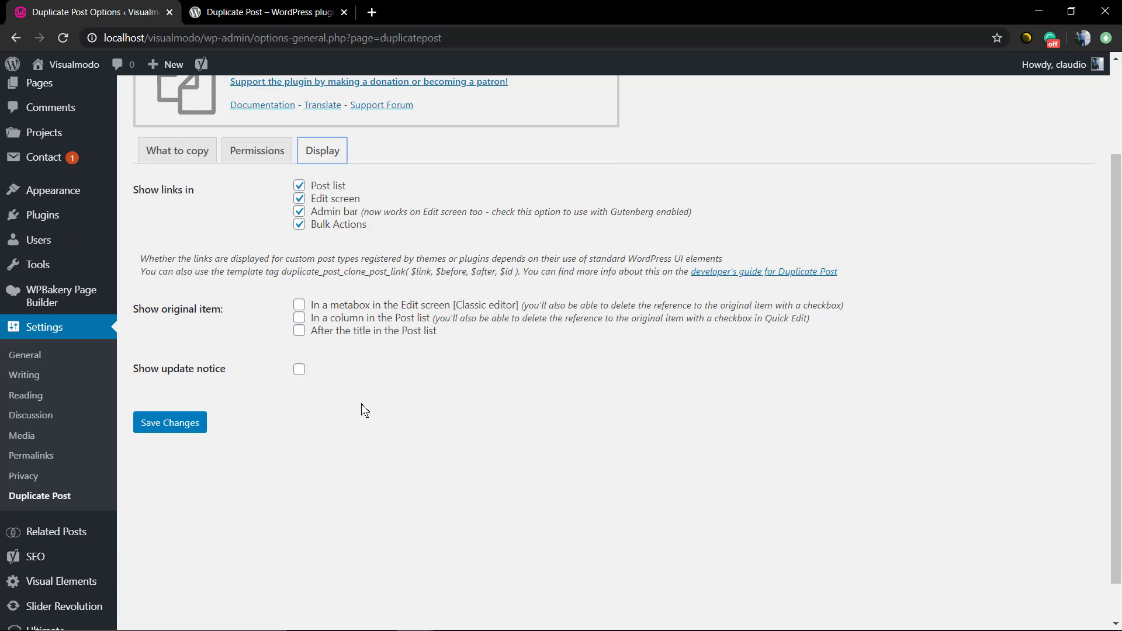
scroll(360, 404, up, 2)
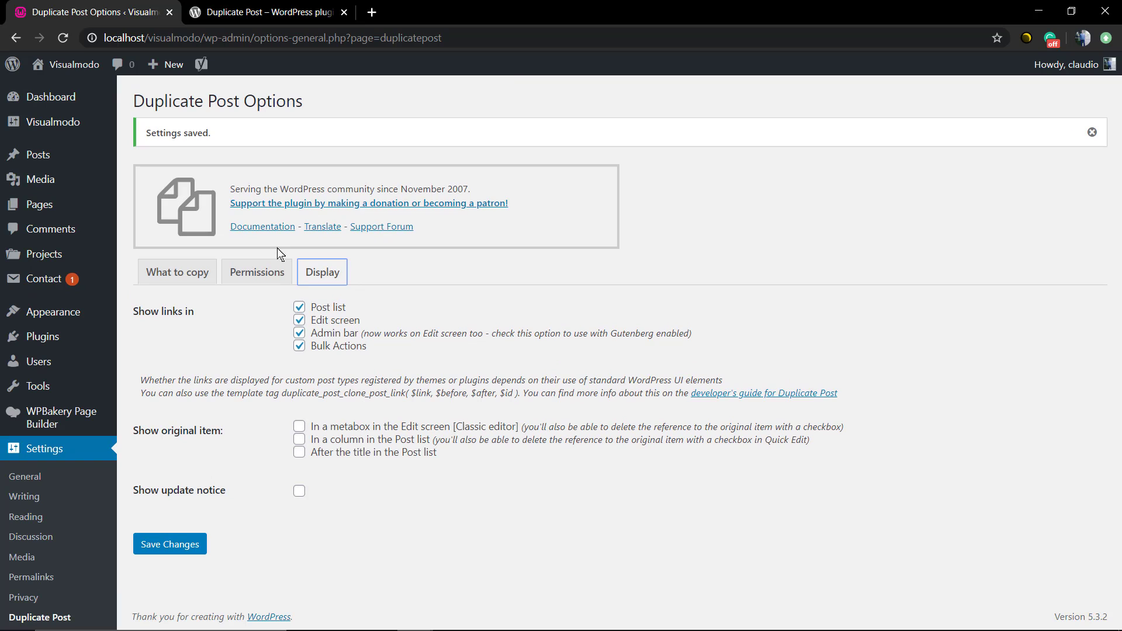
right_click(273, 230)
click(304, 240)
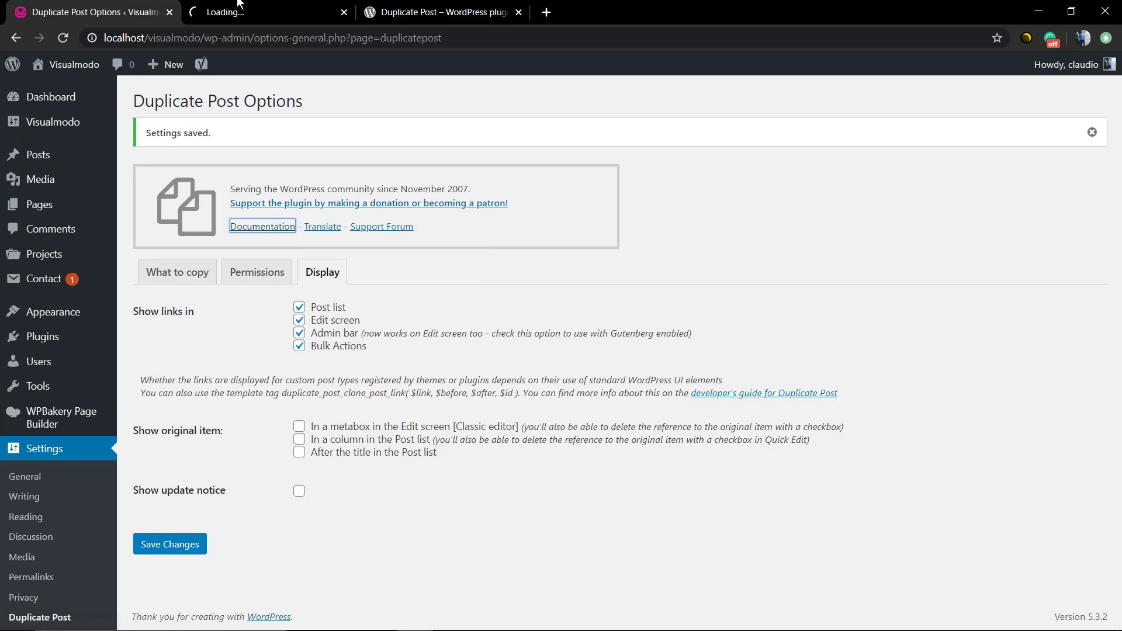
click(232, 7)
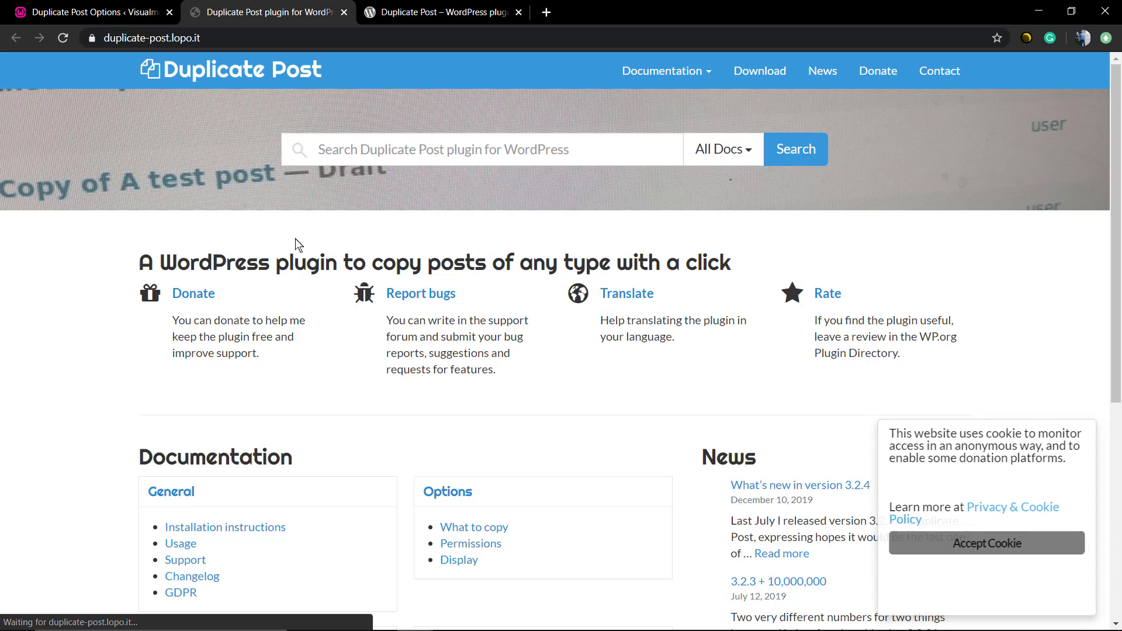
scroll(299, 260, down, 6)
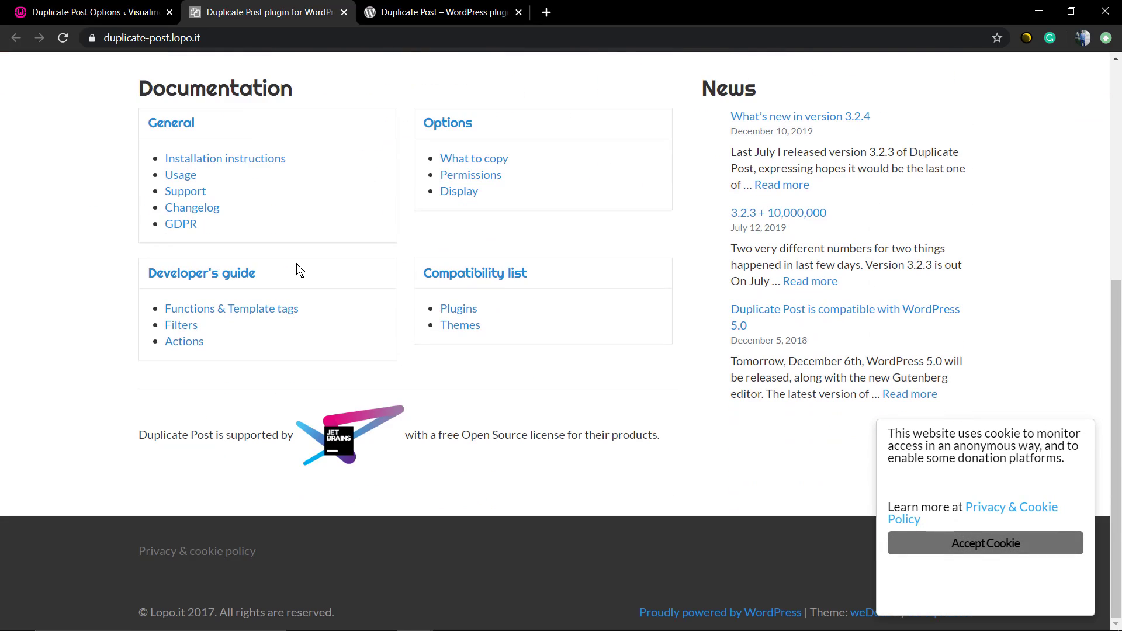
scroll(298, 270, up, 6)
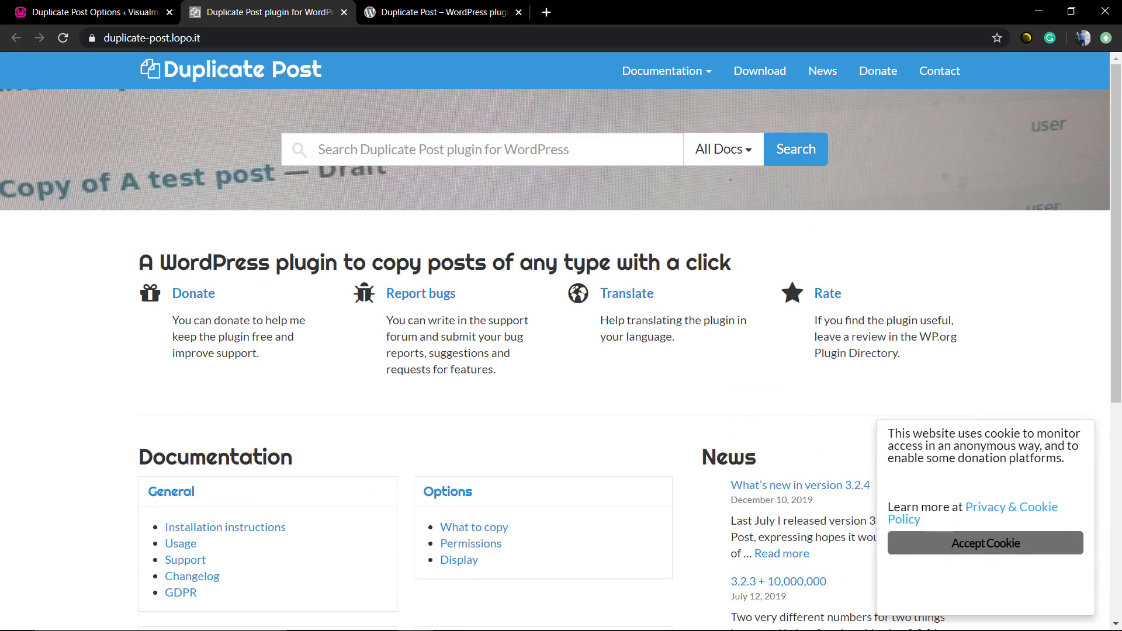
click(105, 12)
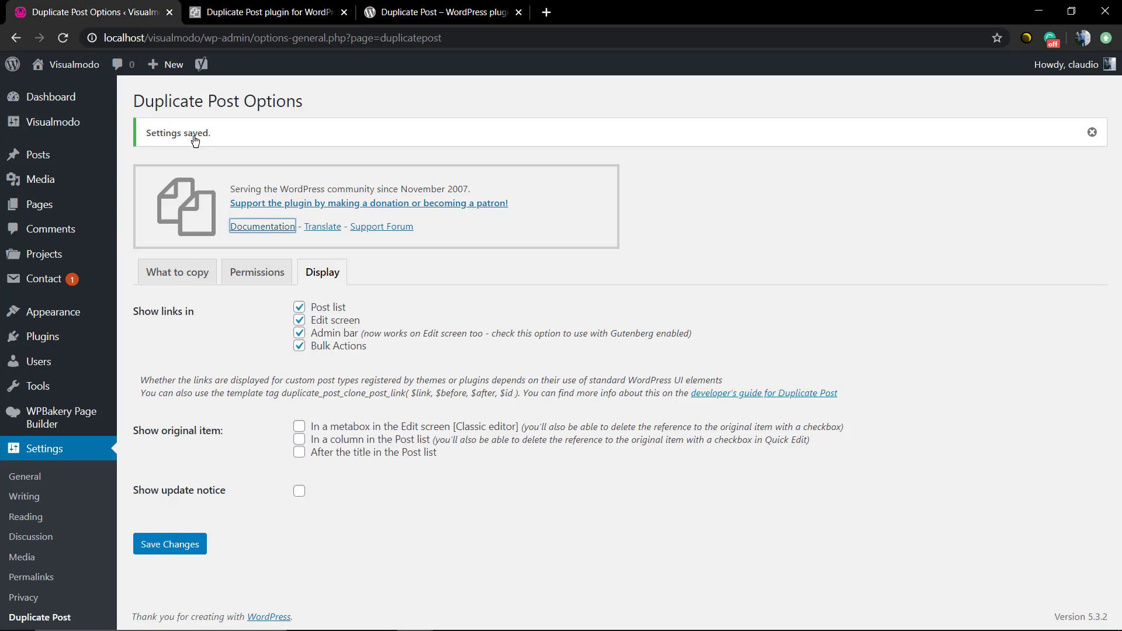
Open the live About Us page from the Pages list in a new tab, then return to Pages.
click(50, 204)
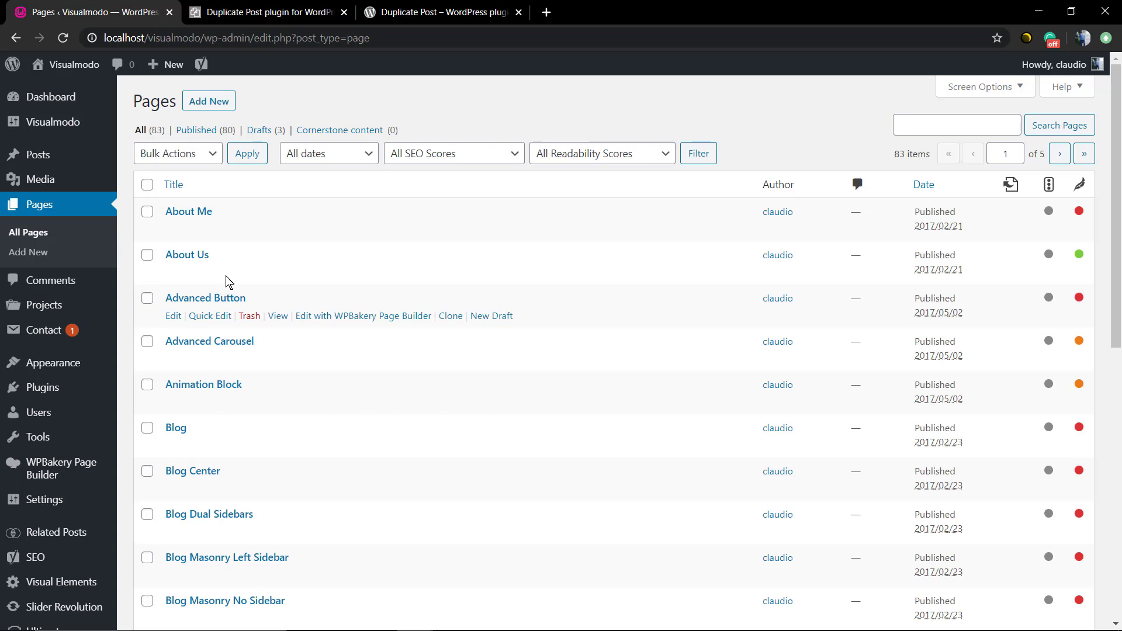
right_click(278, 273)
click(337, 282)
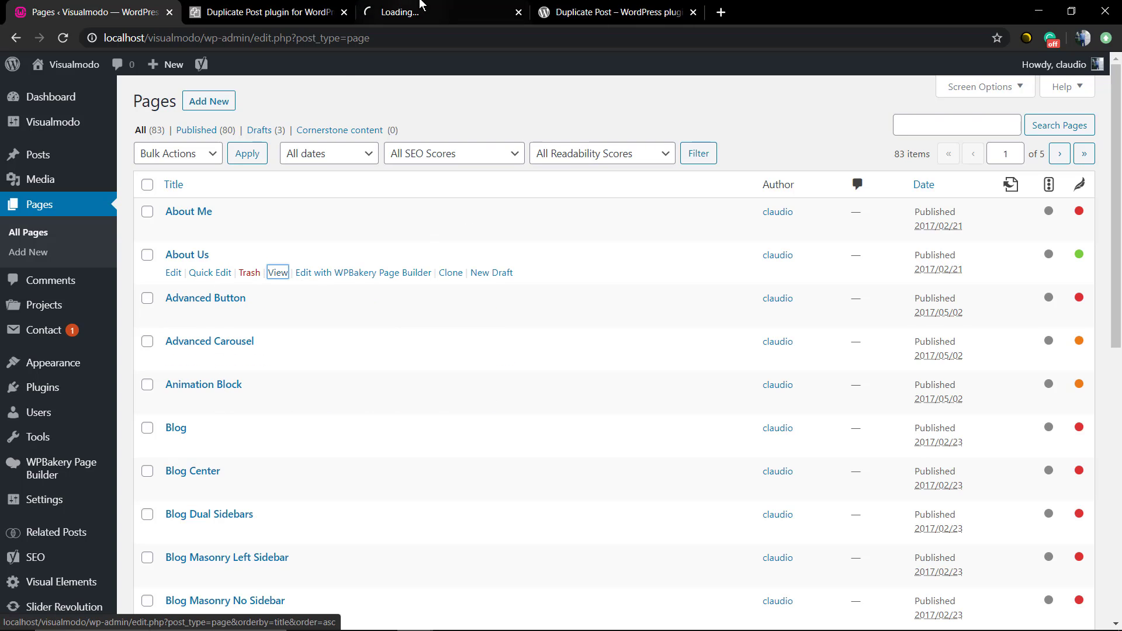
click(409, 12)
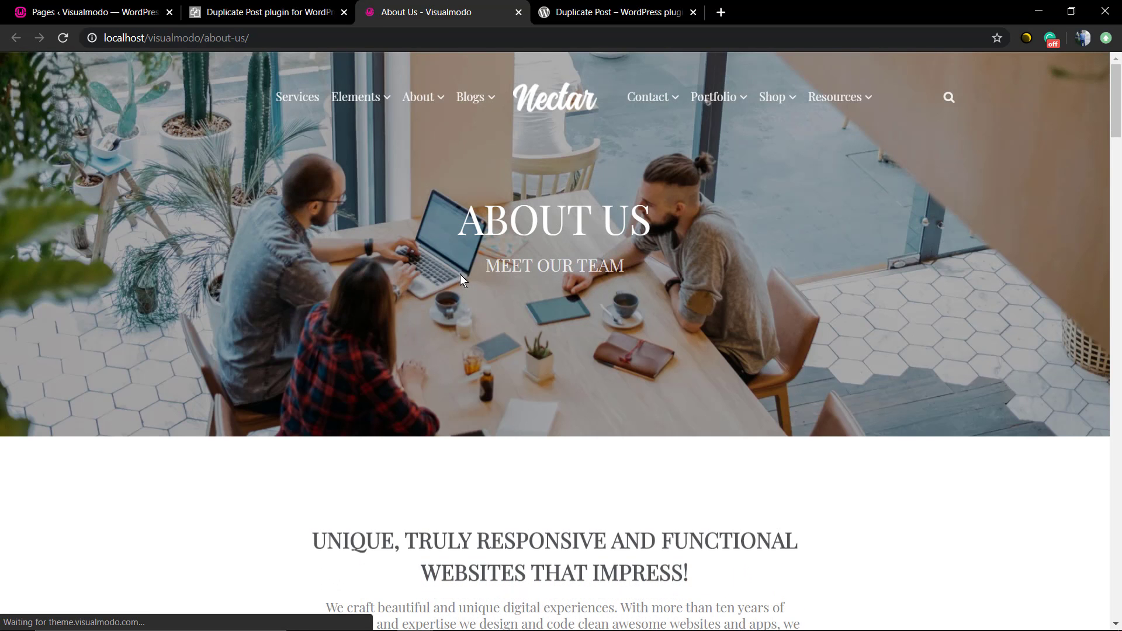
scroll(460, 275, down, 4)
scroll(462, 285, down, 20)
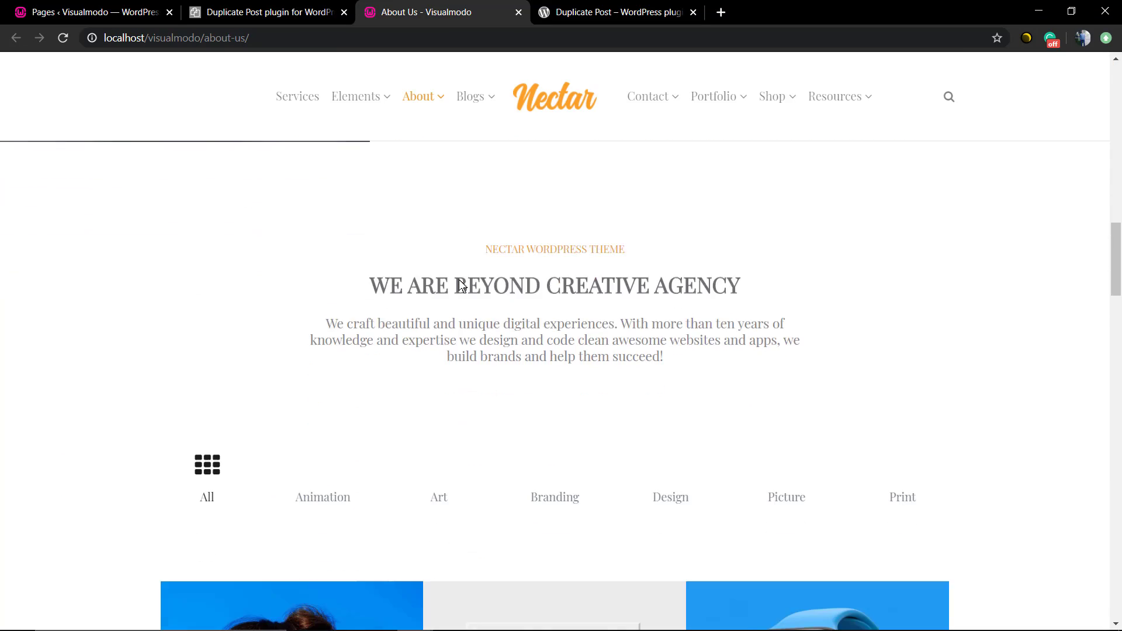
scroll(460, 285, up, 15)
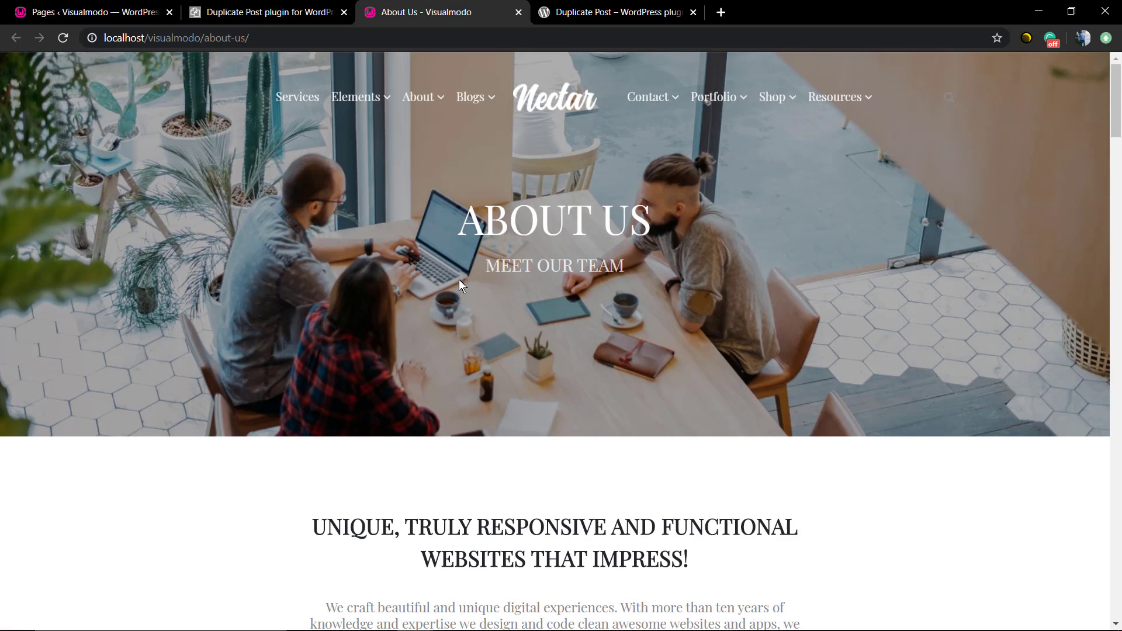
click(269, 12)
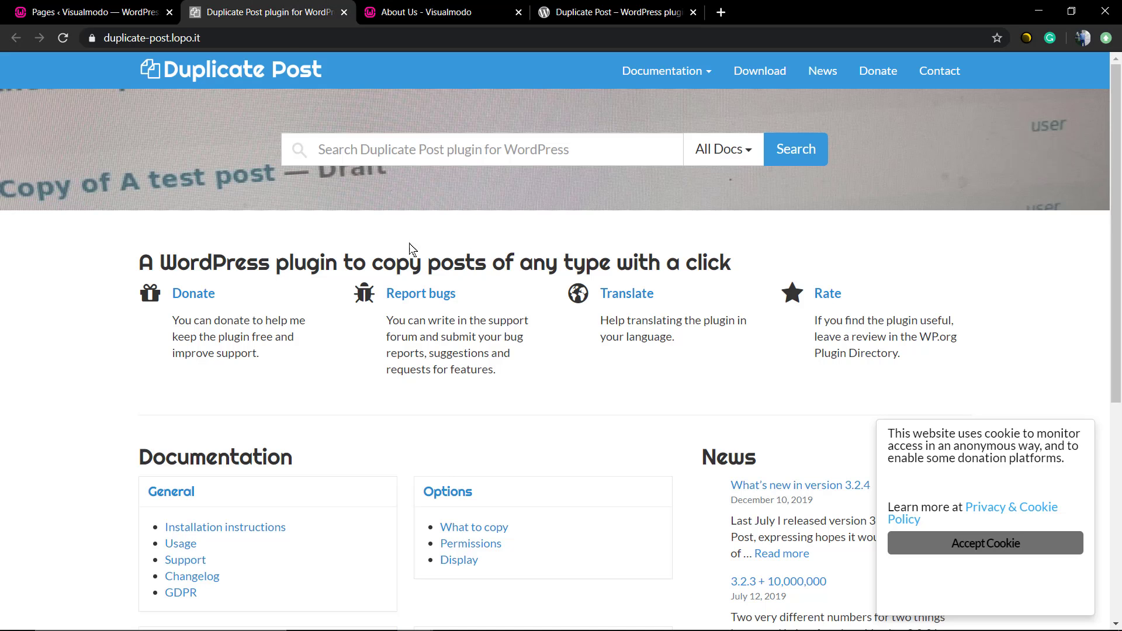
click(169, 3)
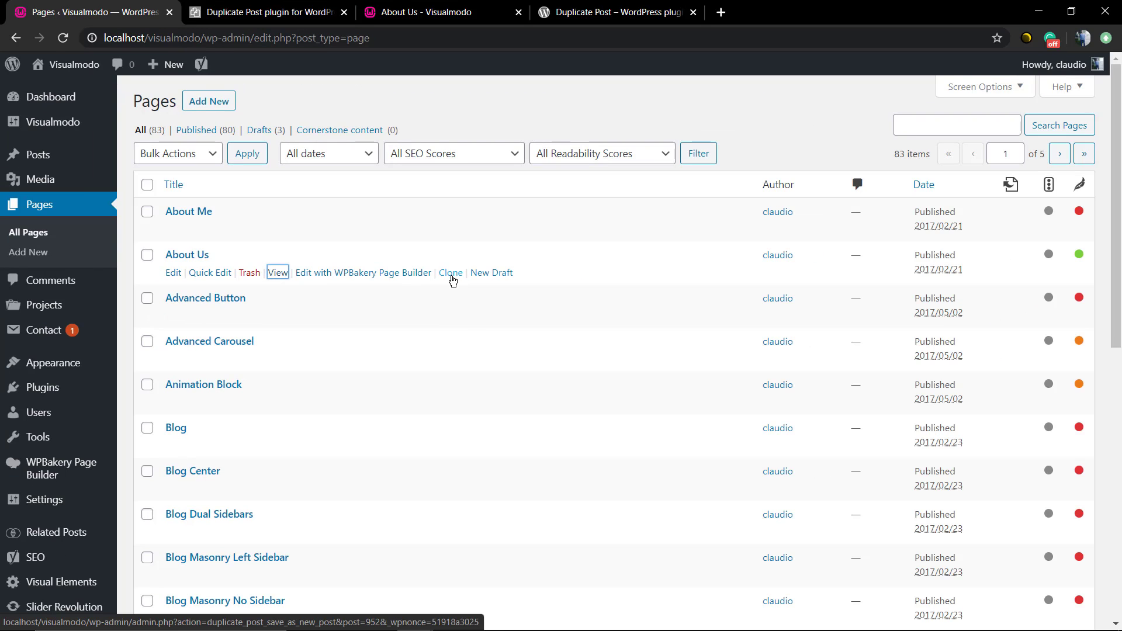
Clone About Us and open the new About Us — Draft for editing.
click(453, 279)
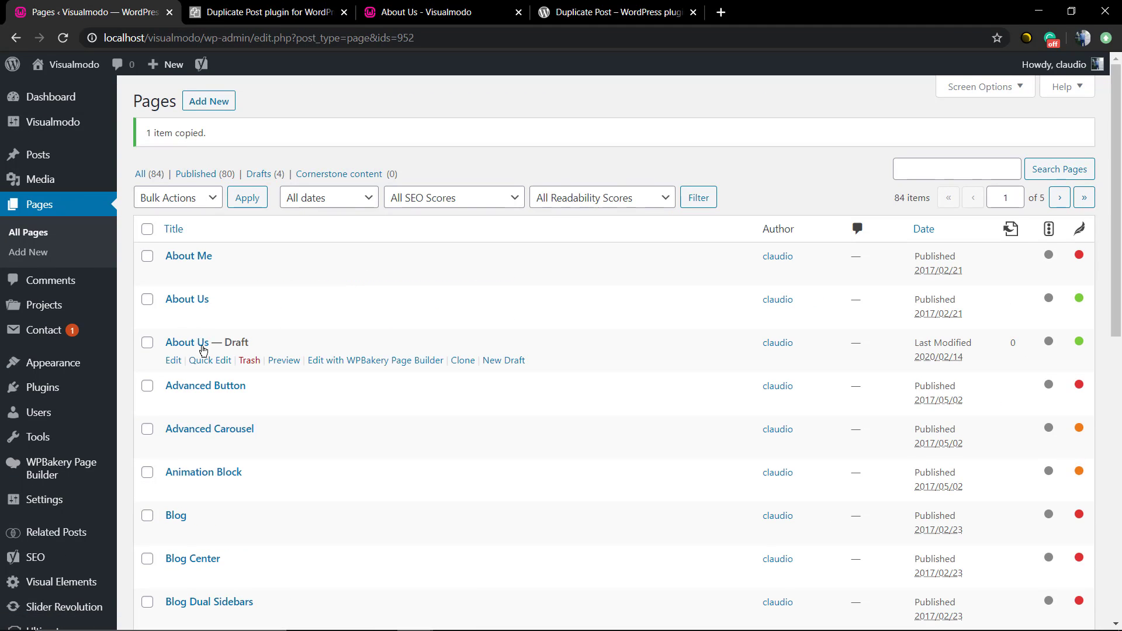
click(194, 344)
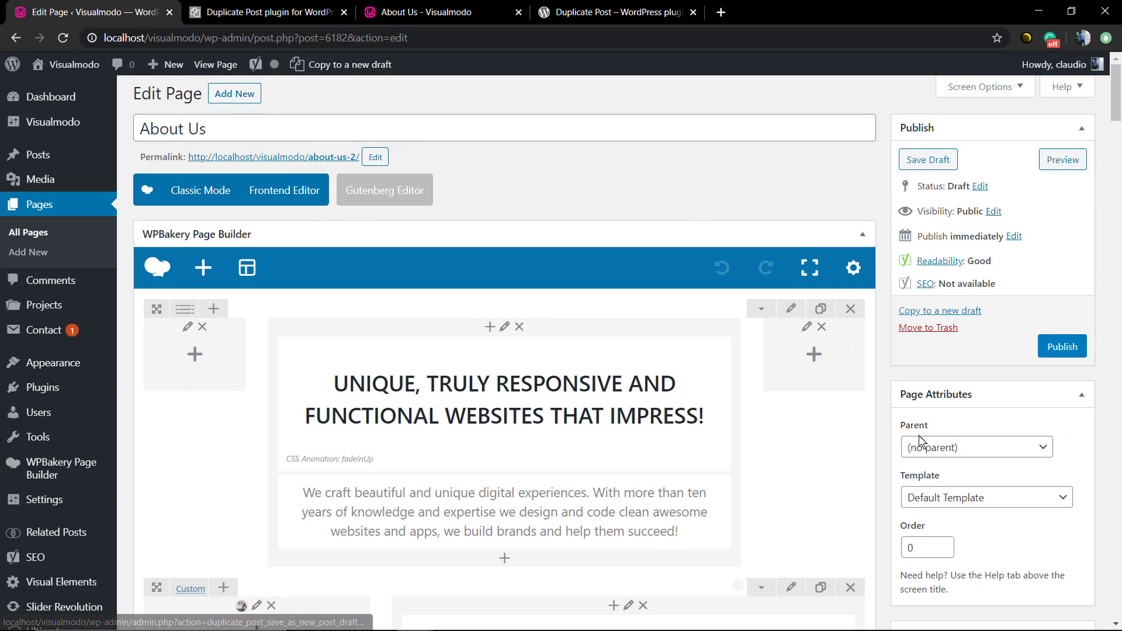
Show the draft's raw shortcode in Classic Mode's Text view, select and copy it, then start a new page.
scroll(883, 397, down, 2)
scroll(875, 398, up, 2)
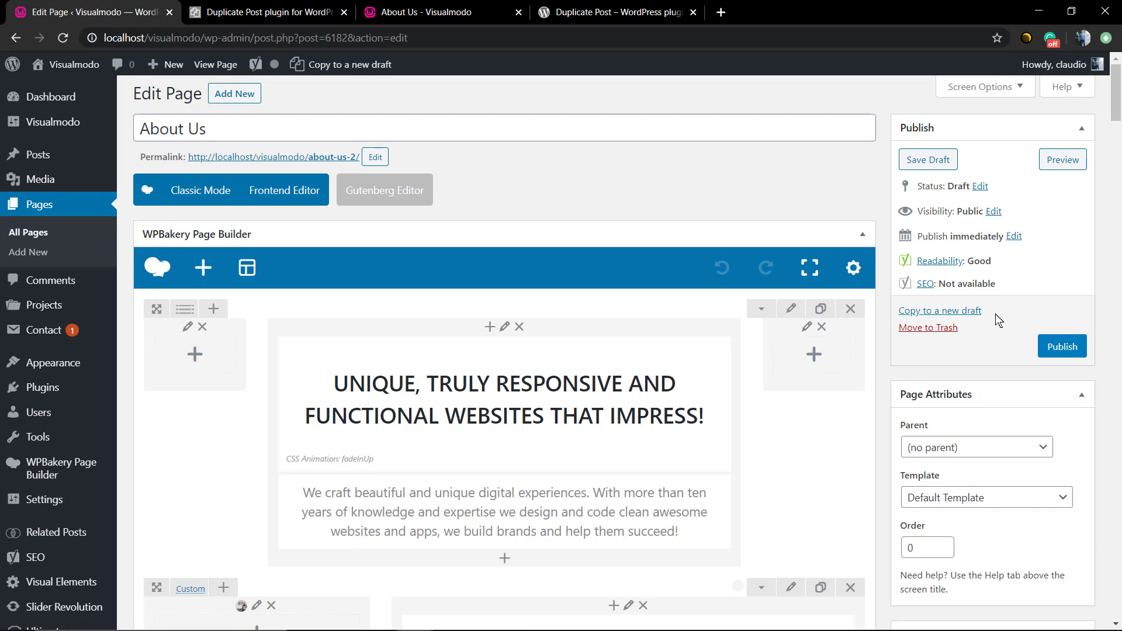
scroll(981, 333, down, 3)
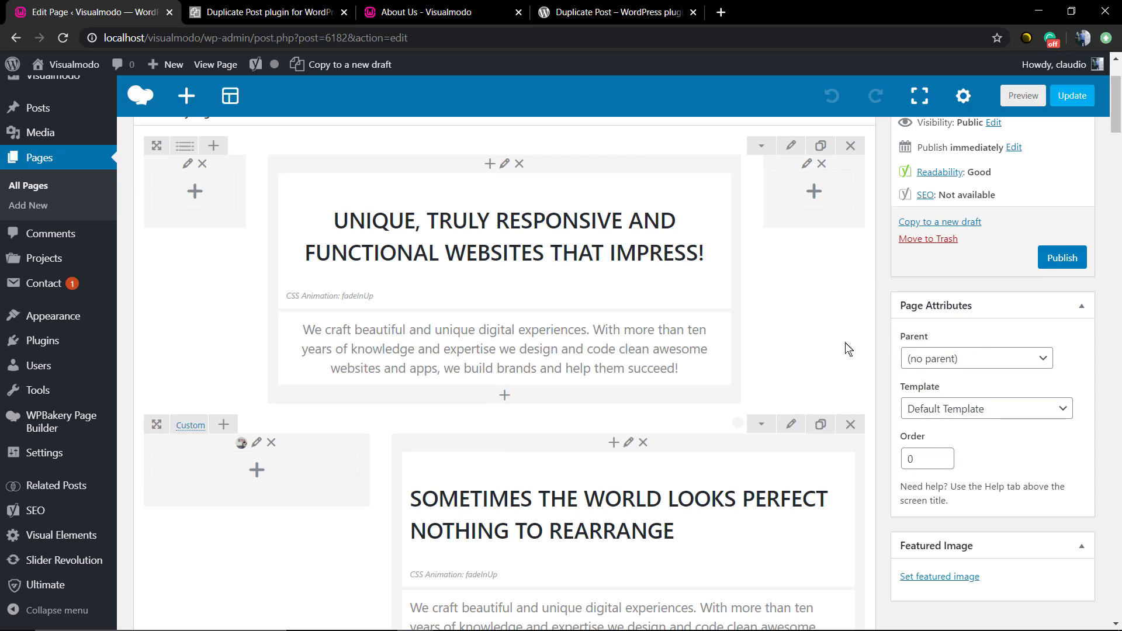
scroll(869, 344, up, 3)
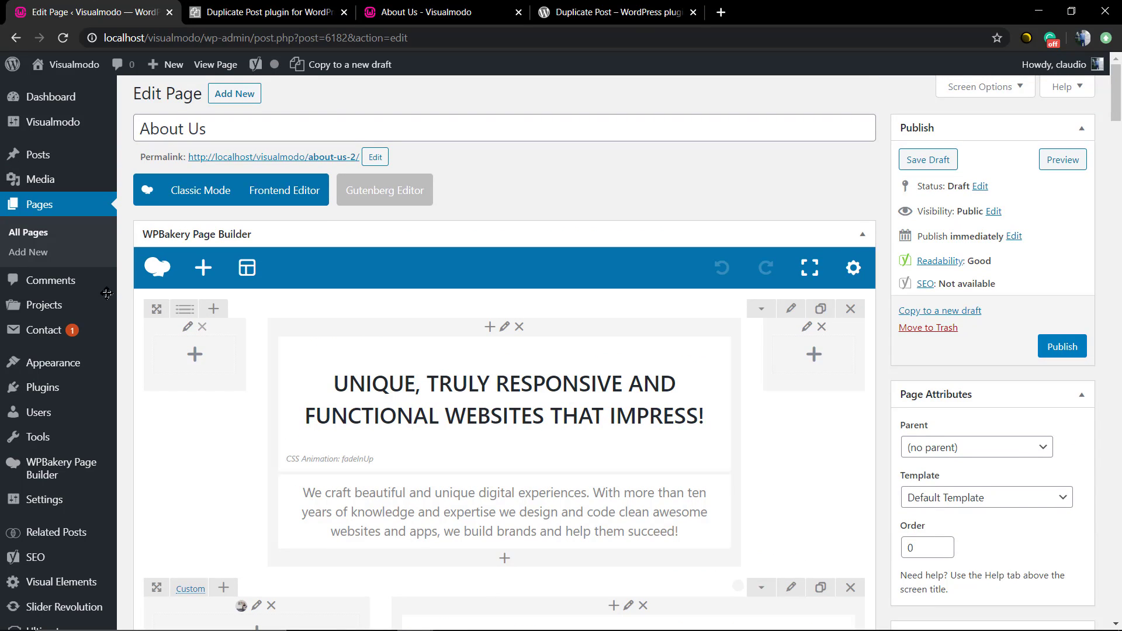
click(207, 200)
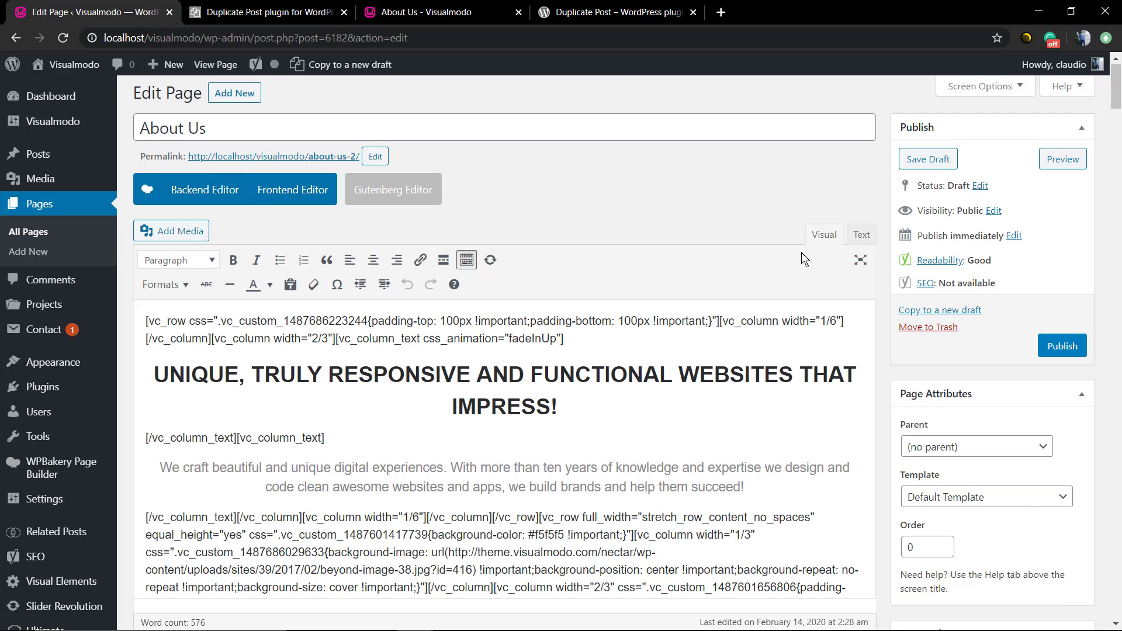
click(861, 234)
key(ctrl+a)
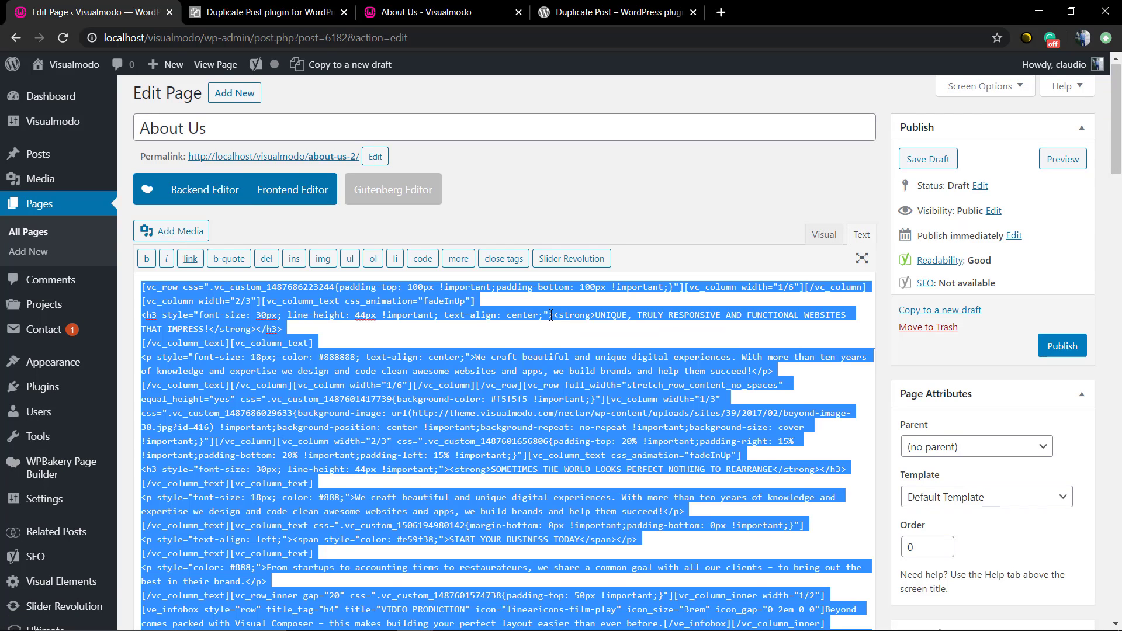
click(26, 253)
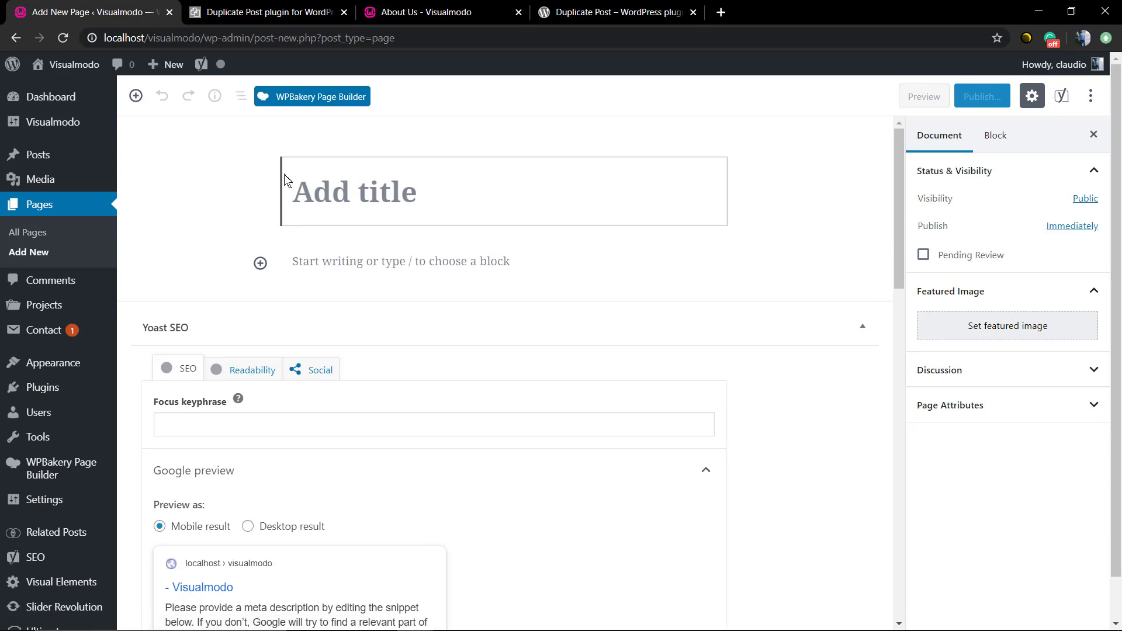
Switch the new page to WPBakery and paste the copied About Us shortcode into the Text view.
click(315, 100)
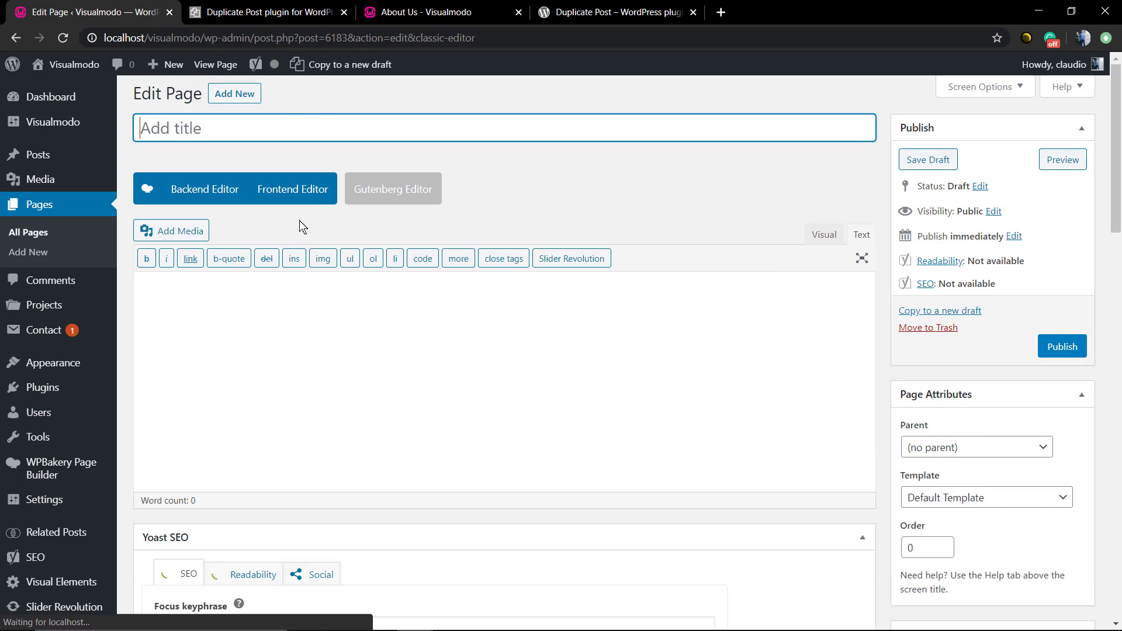
click(824, 234)
click(861, 236)
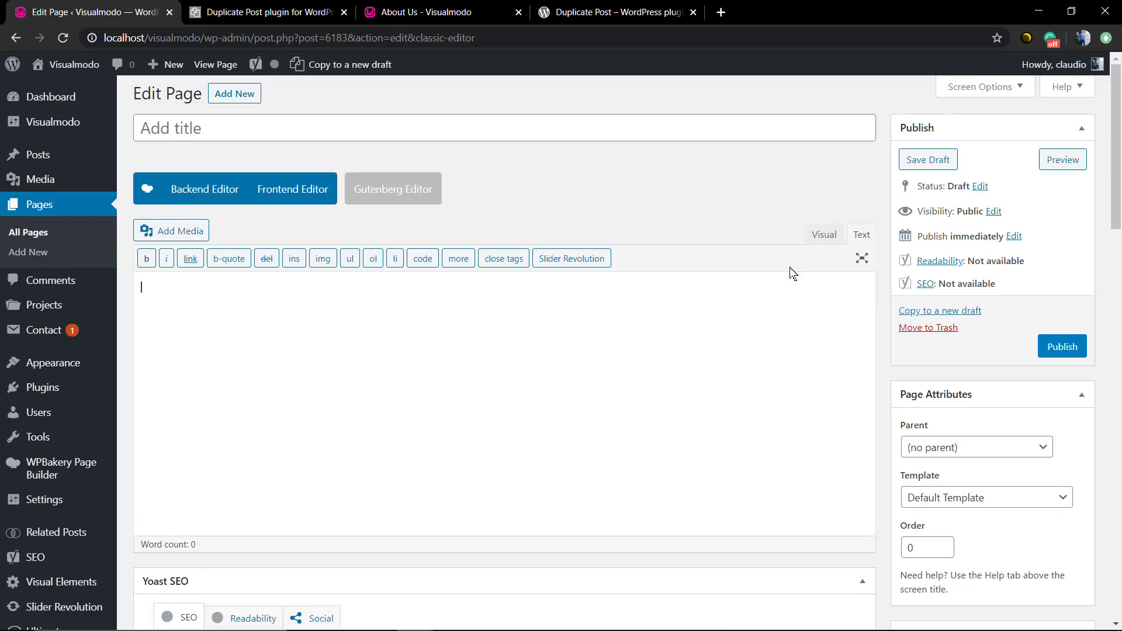
key(ctrl+v)
click(824, 106)
Review the pasted layout as page-builder blocks in the Backend Editor, then return to the Duplicate Post site.
scroll(327, 258, up, 3)
click(189, 202)
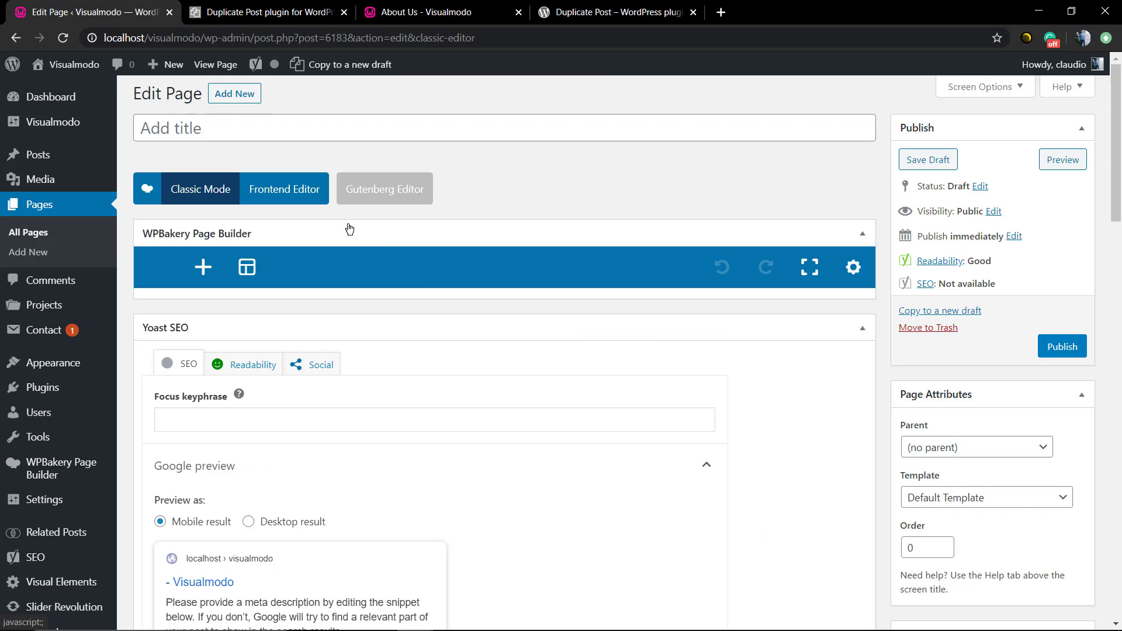
scroll(406, 366, down, 10)
scroll(401, 370, down, 2)
scroll(401, 369, up, 4)
scroll(402, 359, down, 6)
scroll(402, 359, down, 2)
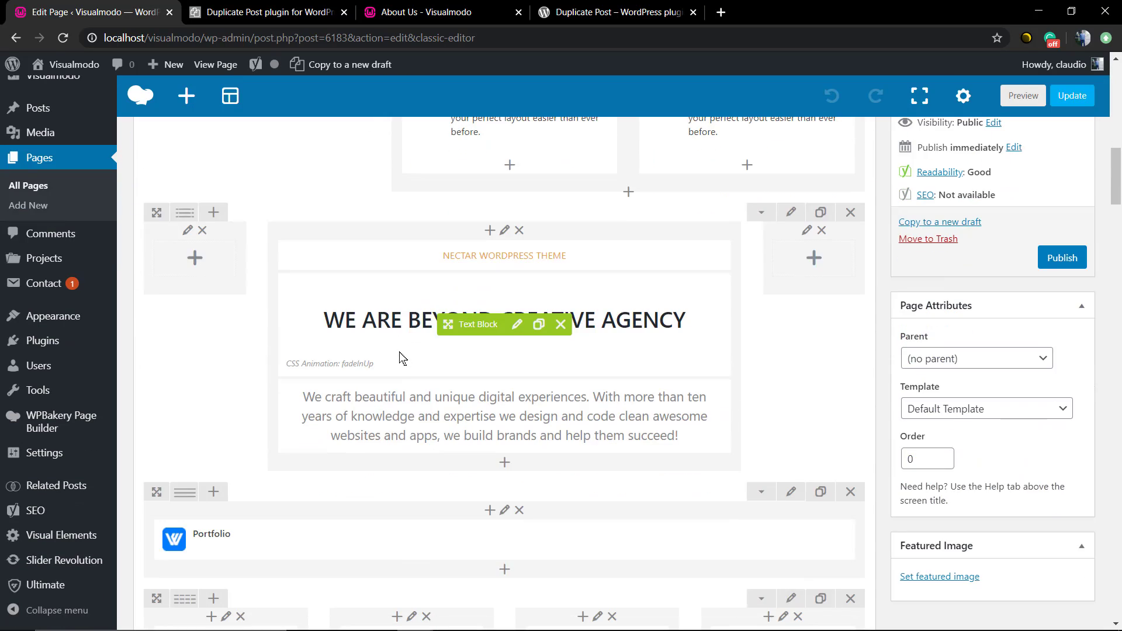
scroll(400, 351, up, 15)
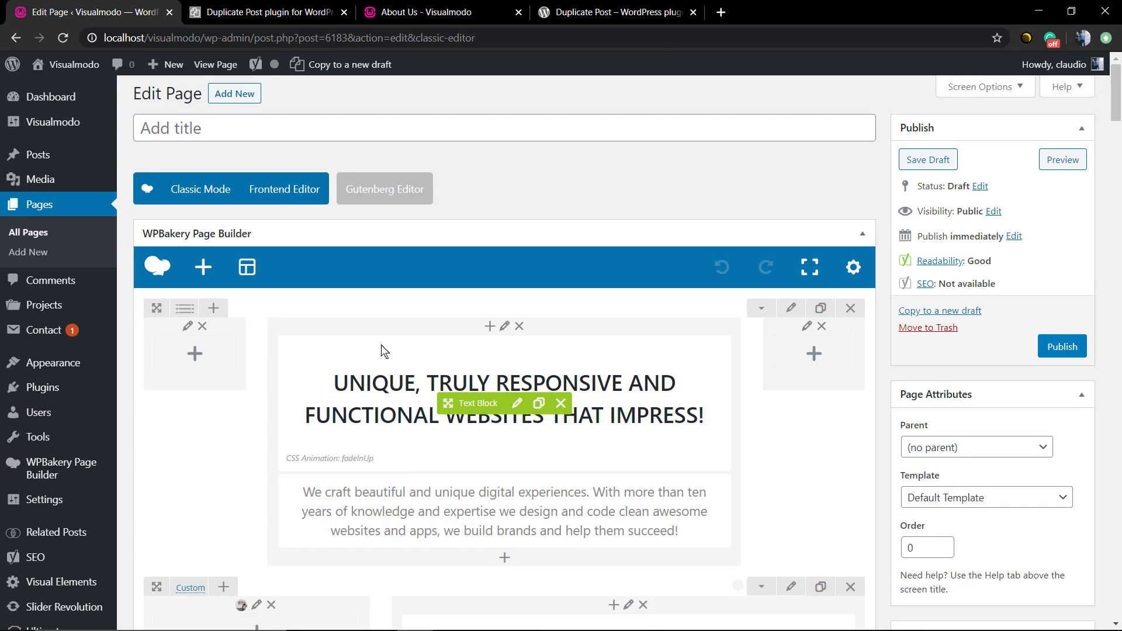
scroll(382, 350, down, 6)
scroll(382, 351, up, 6)
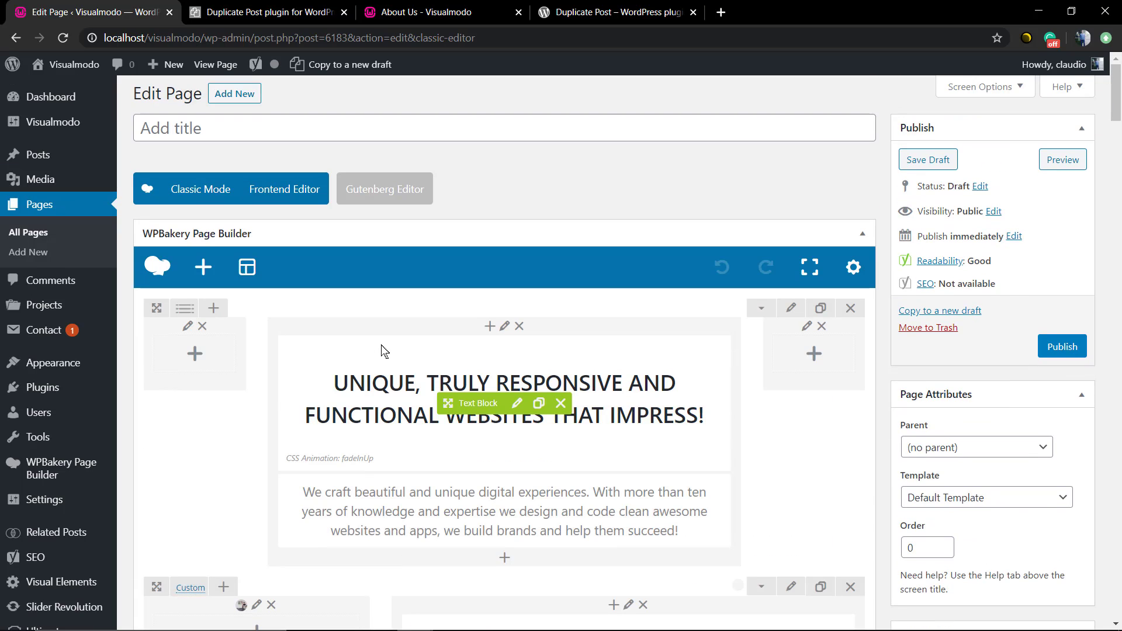
scroll(380, 351, down, 6)
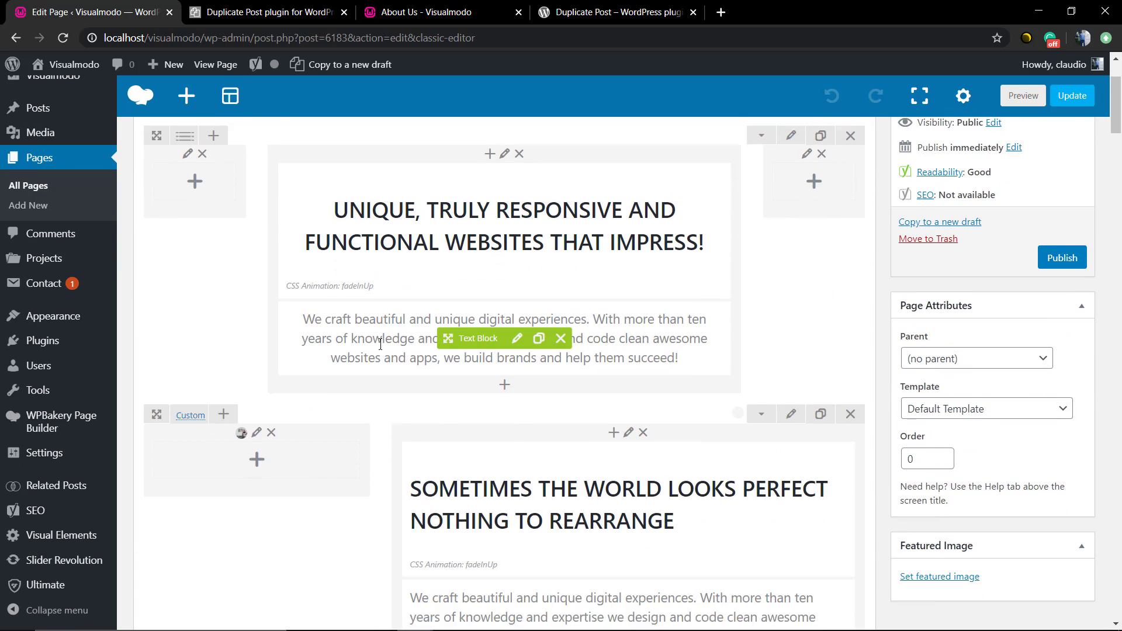
scroll(386, 349, up, 6)
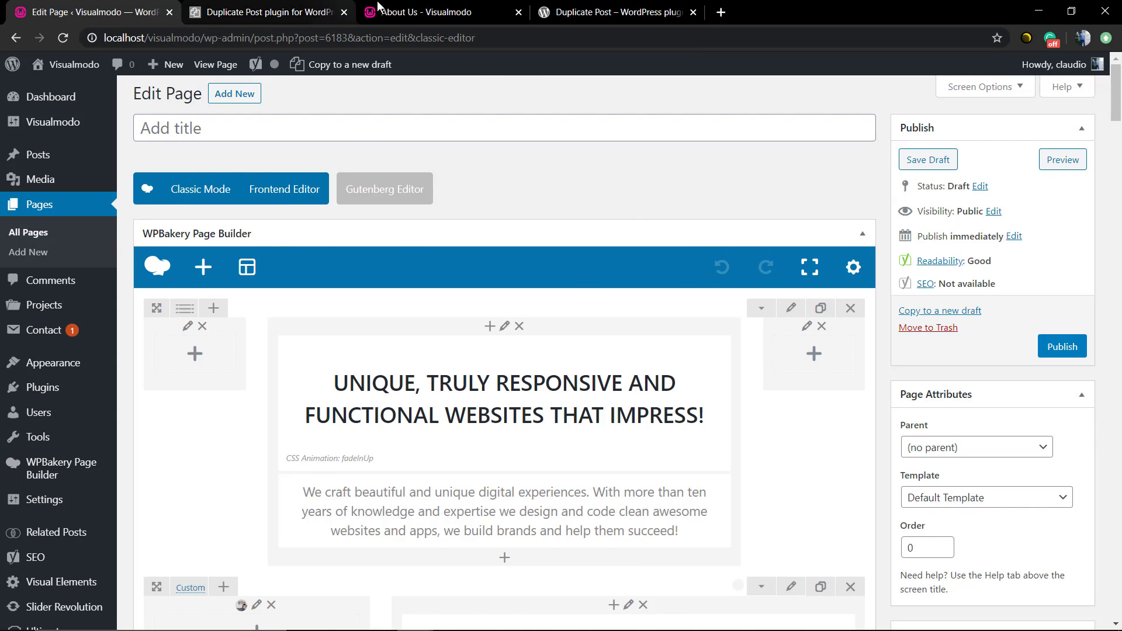
click(429, 12)
click(294, 8)
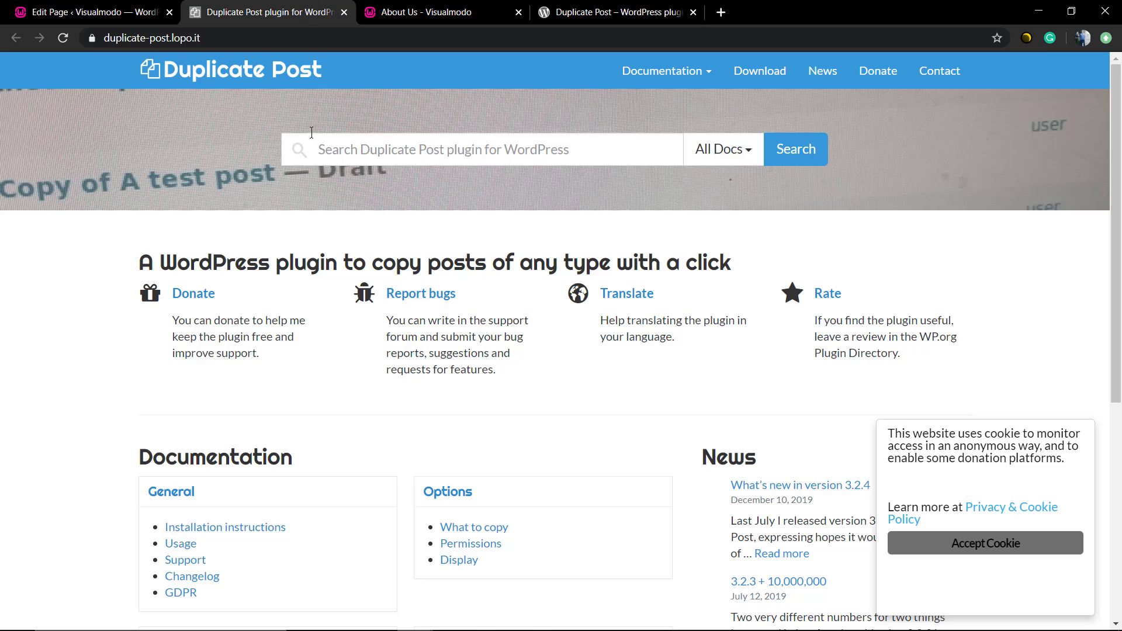